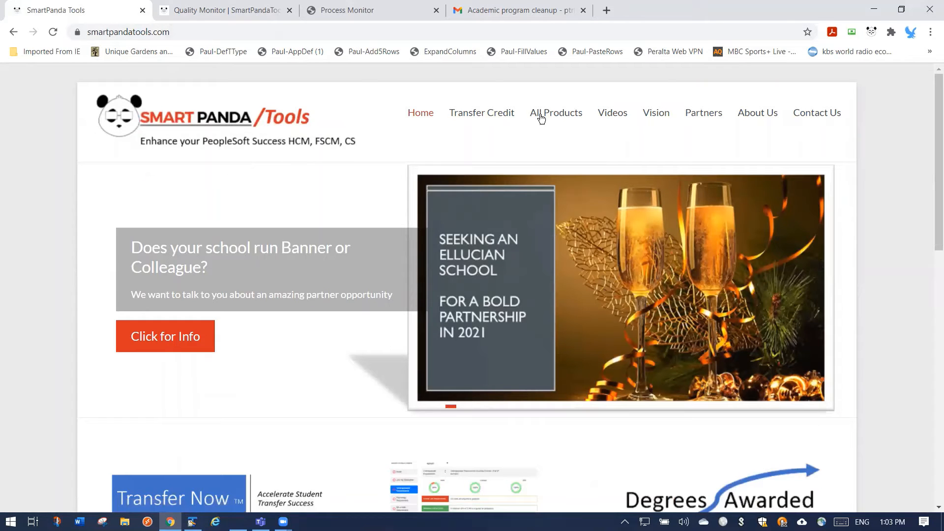
Step: Open the Quality Monitor product from the full product list and read its product description
{"action": "left_click", "coordinate": [559, 116]}
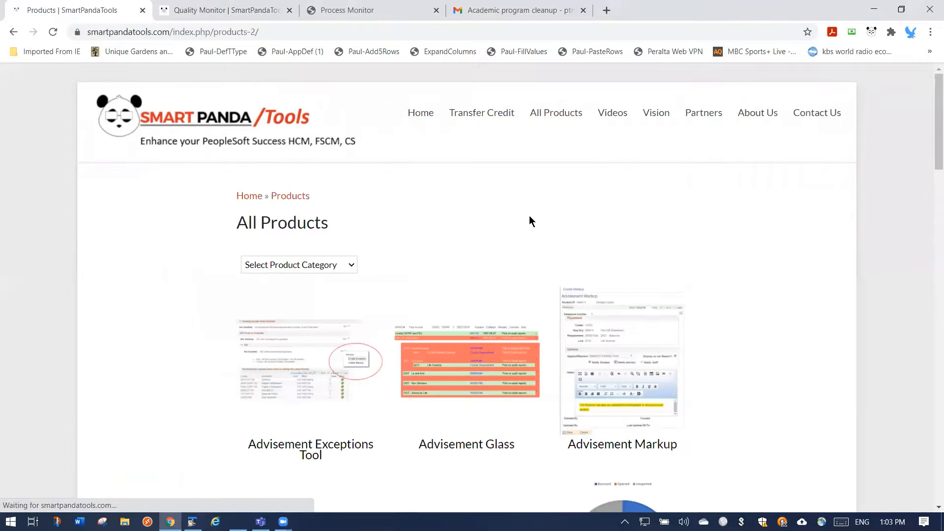
{"action": "left_click_drag", "start_coordinate": [930, 159], "coordinate": [931, 268]}
{"action": "scroll", "coordinate": [931, 314], "scroll_direction": "down", "scroll_amount": 10}
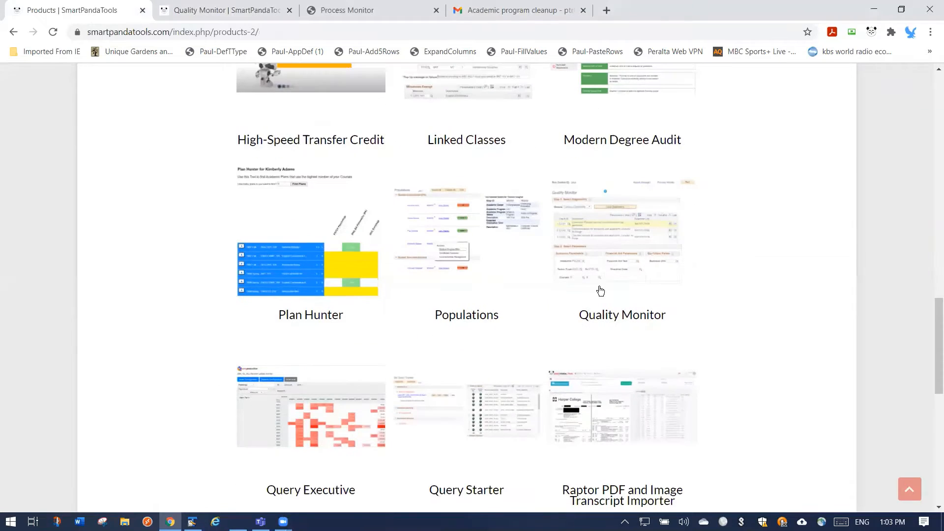
{"action": "left_click", "coordinate": [607, 244]}
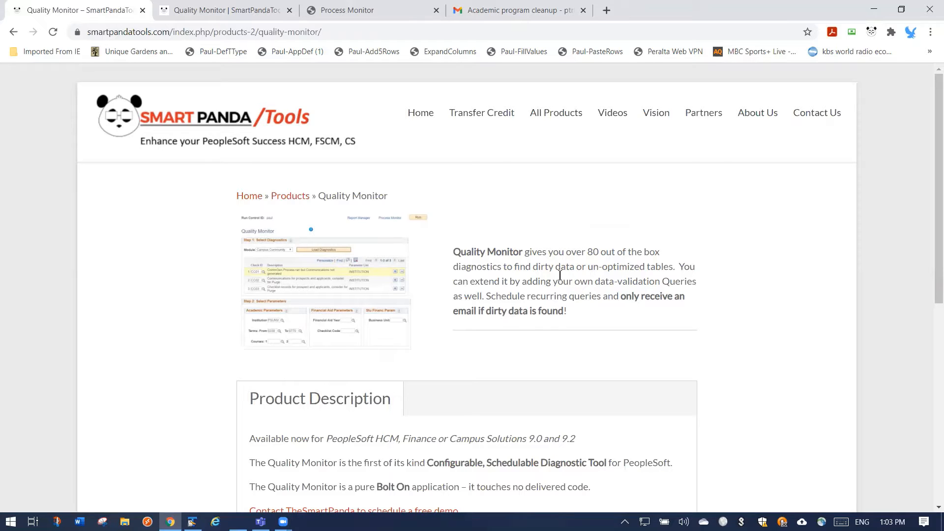
{"action": "mouse_move", "coordinate": [310, 292]}
{"action": "mouse_move", "coordinate": [301, 271]}
{"action": "scroll", "coordinate": [170, 309], "scroll_direction": "down", "scroll_amount": 3}
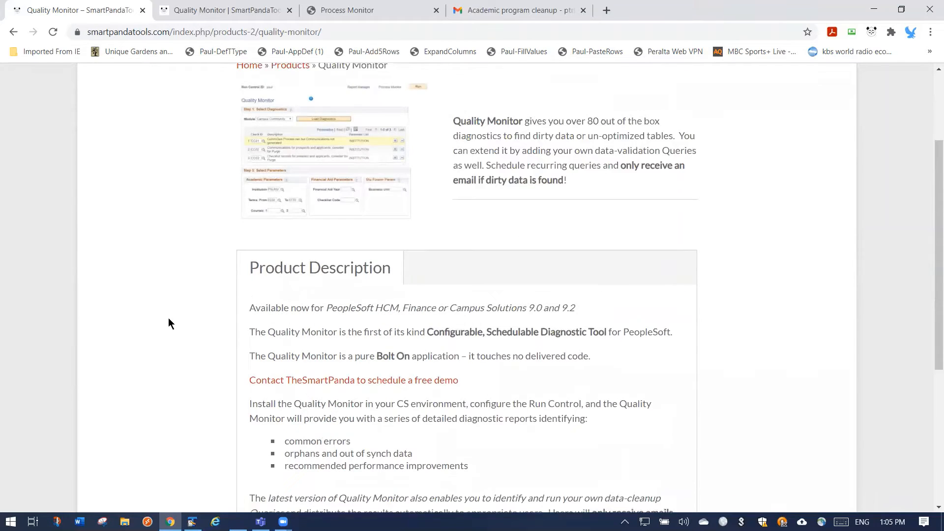
{"action": "scroll", "coordinate": [169, 322], "scroll_direction": "down", "scroll_amount": 3}
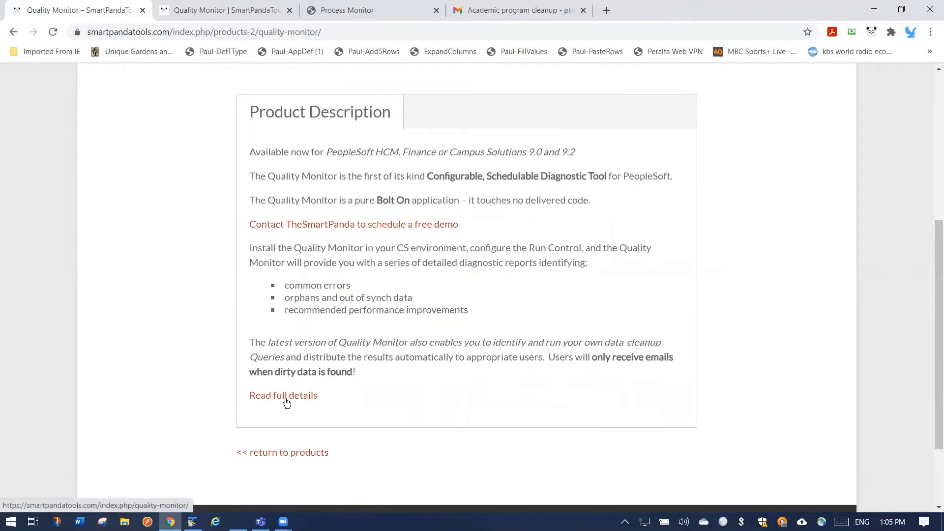
Step: Review the full Quality Monitor details page, from the reasons to run it to the diagnostics included per module
{"action": "left_click", "coordinate": [197, 10]}
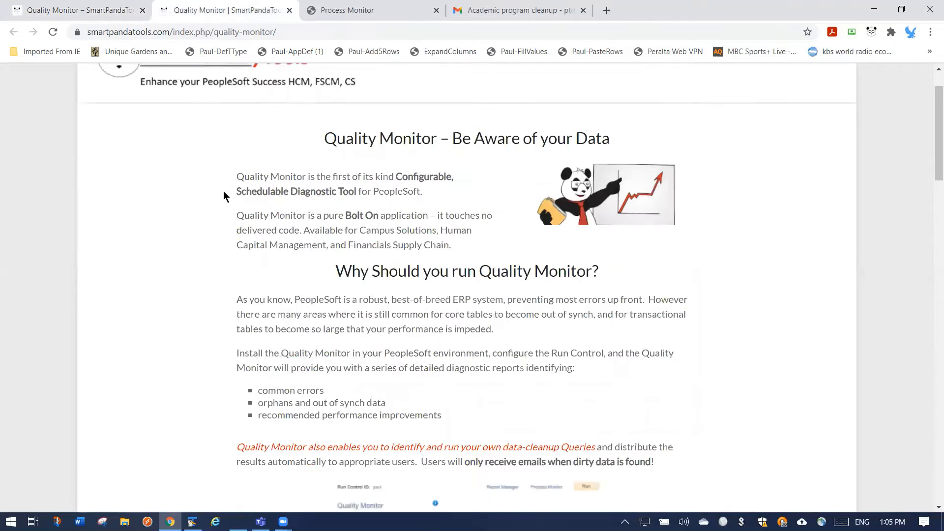
{"action": "scroll", "coordinate": [264, 204], "scroll_direction": "up", "scroll_amount": 1}
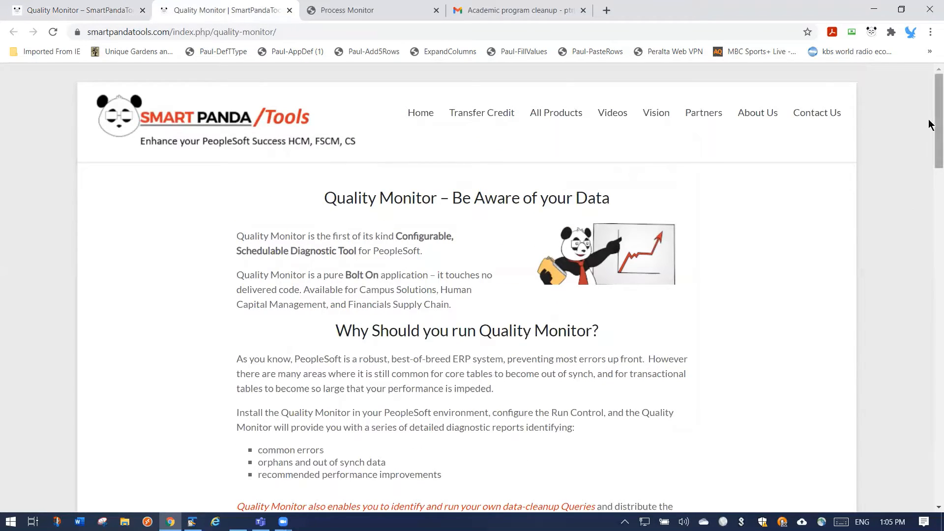
{"action": "scroll", "coordinate": [931, 132], "scroll_direction": "down", "scroll_amount": 1}
{"action": "scroll", "coordinate": [929, 131], "scroll_direction": "down", "scroll_amount": 4}
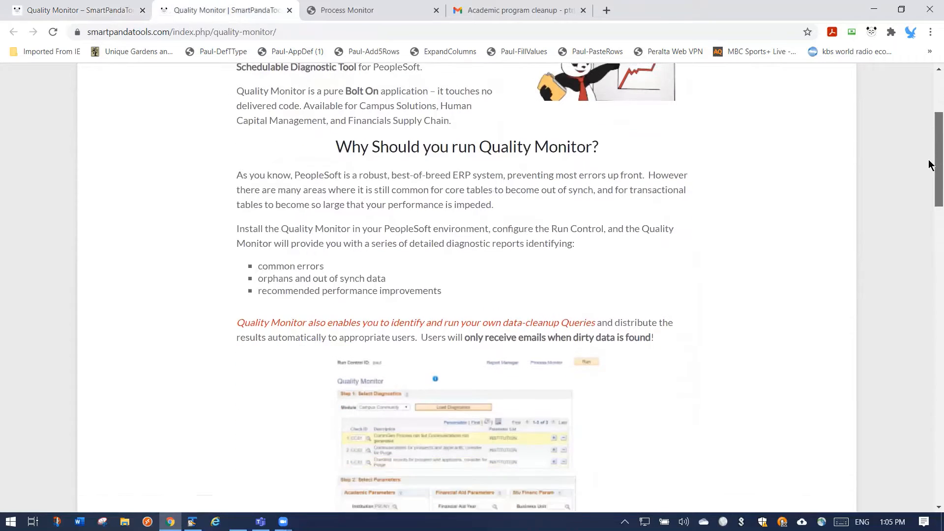
{"action": "scroll", "coordinate": [929, 164], "scroll_direction": "down", "scroll_amount": 4}
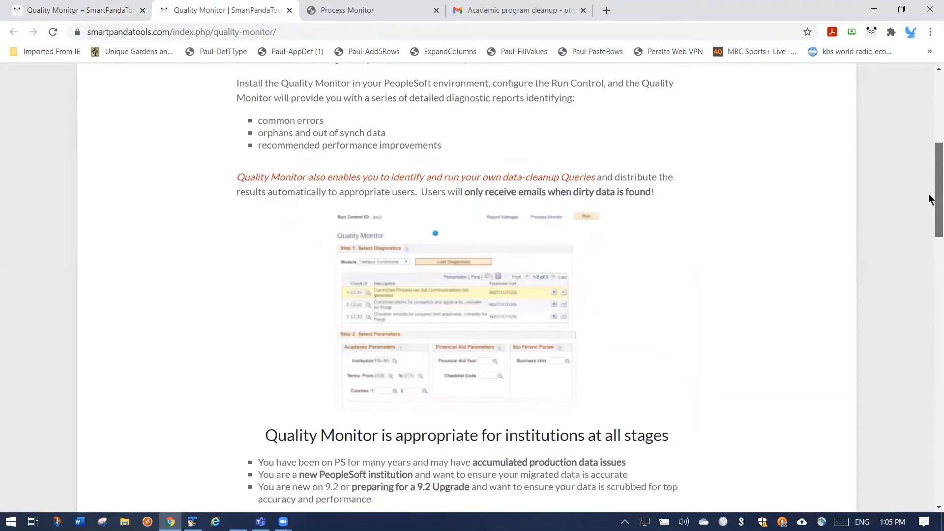
{"action": "scroll", "coordinate": [927, 212], "scroll_direction": "down", "scroll_amount": 3}
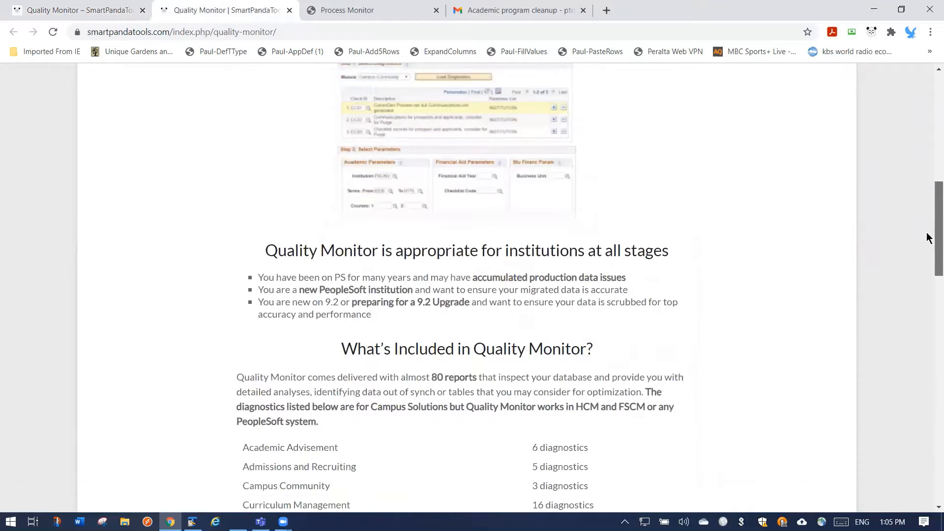
{"action": "scroll", "coordinate": [927, 255], "scroll_direction": "down", "scroll_amount": 5}
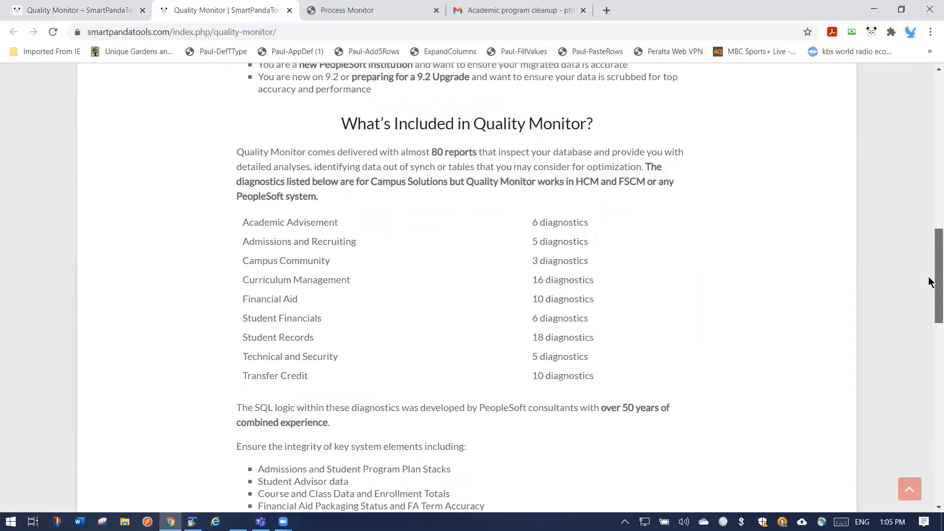
{"action": "left_click_drag", "start_coordinate": [929, 290], "coordinate": [930, 253]}
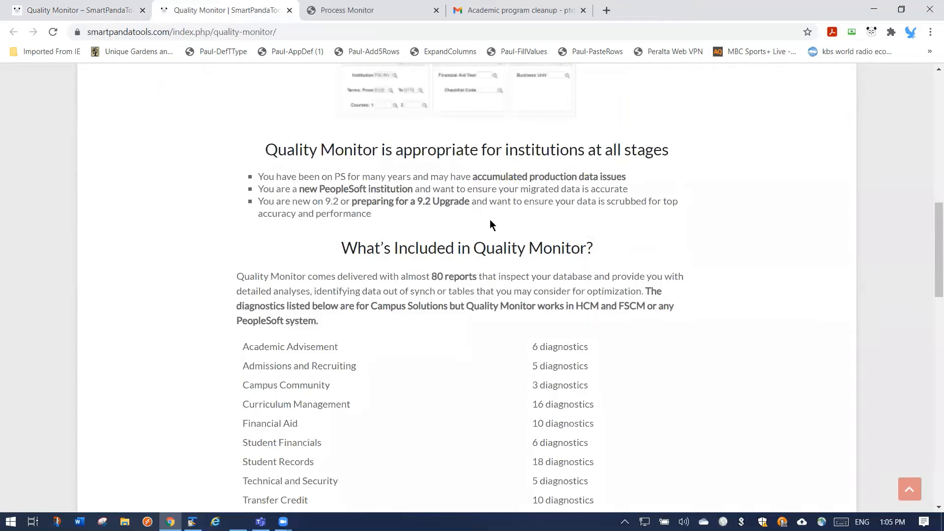
{"action": "scroll", "coordinate": [491, 221], "scroll_direction": "up", "scroll_amount": 5}
{"action": "scroll", "coordinate": [493, 225], "scroll_direction": "up", "scroll_amount": 3}
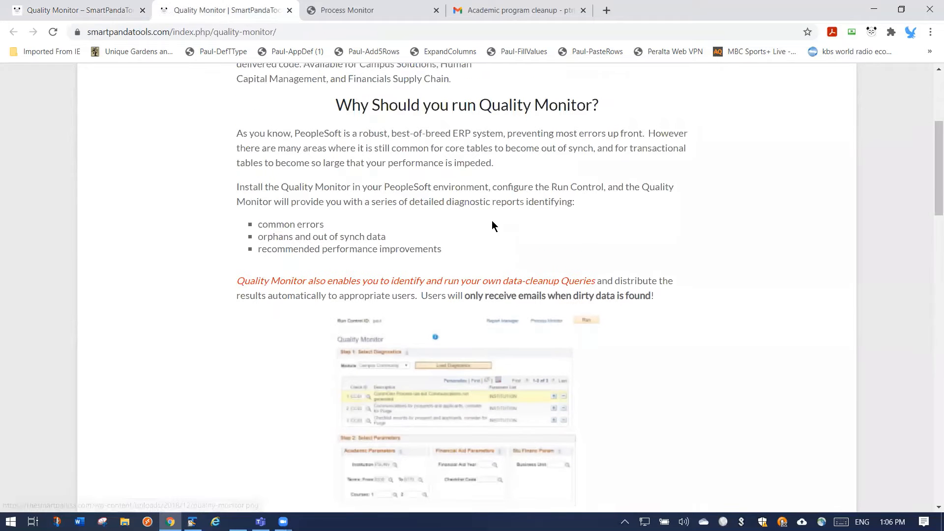
{"action": "scroll", "coordinate": [493, 224], "scroll_direction": "down", "scroll_amount": 2}
{"action": "scroll", "coordinate": [493, 224], "scroll_direction": "down", "scroll_amount": 1}
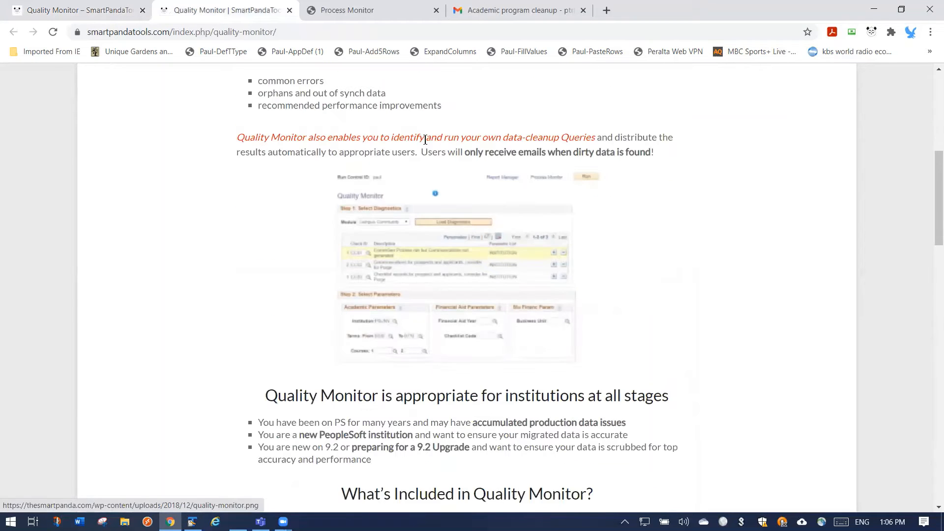
Step: Switch to the PeopleSoft page, open Health Checker Diagnostic Type and search with blank criteria to list all diagnostics
{"action": "left_click", "coordinate": [388, 7]}
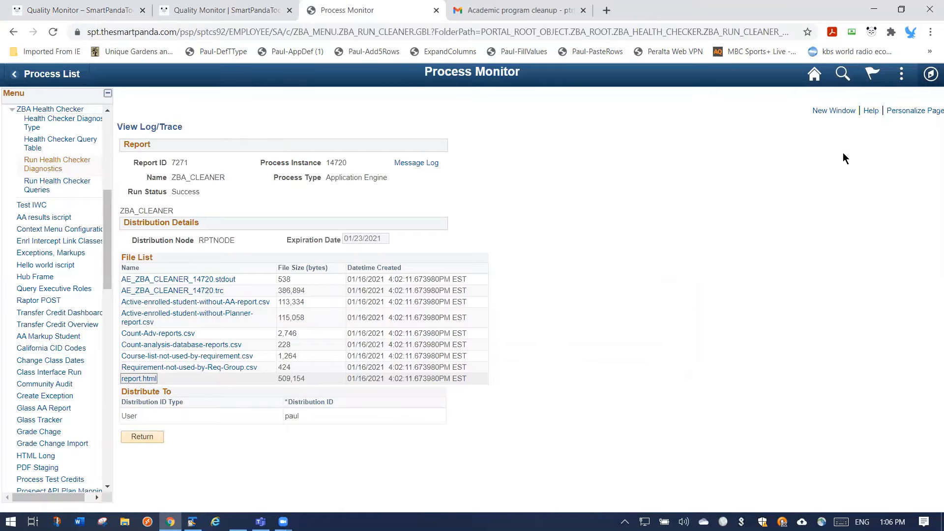
{"action": "left_click", "coordinate": [845, 113]}
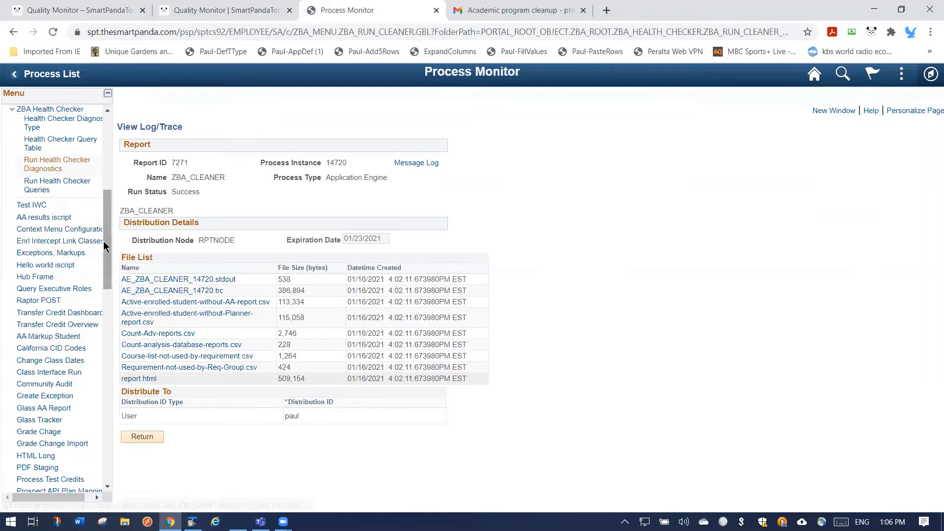
{"action": "left_click_drag", "start_coordinate": [104, 248], "coordinate": [104, 217]}
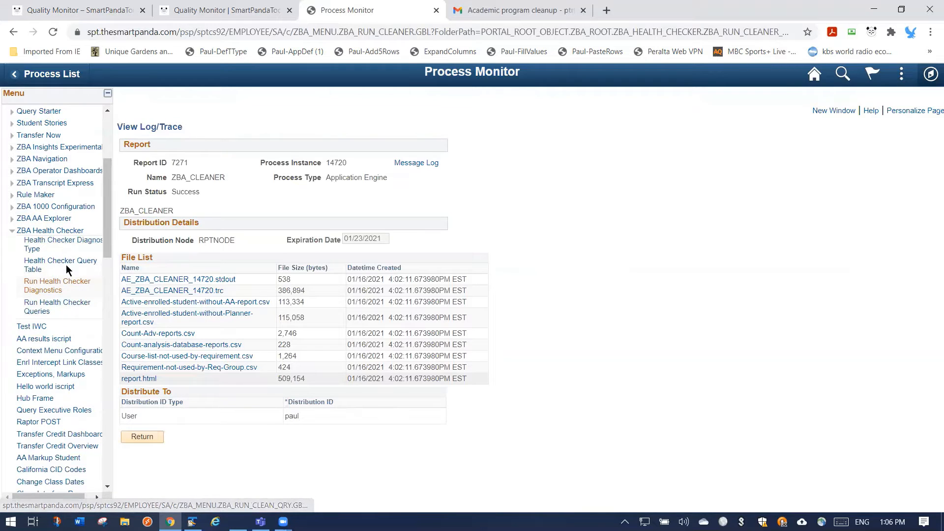
{"action": "left_click", "coordinate": [64, 244]}
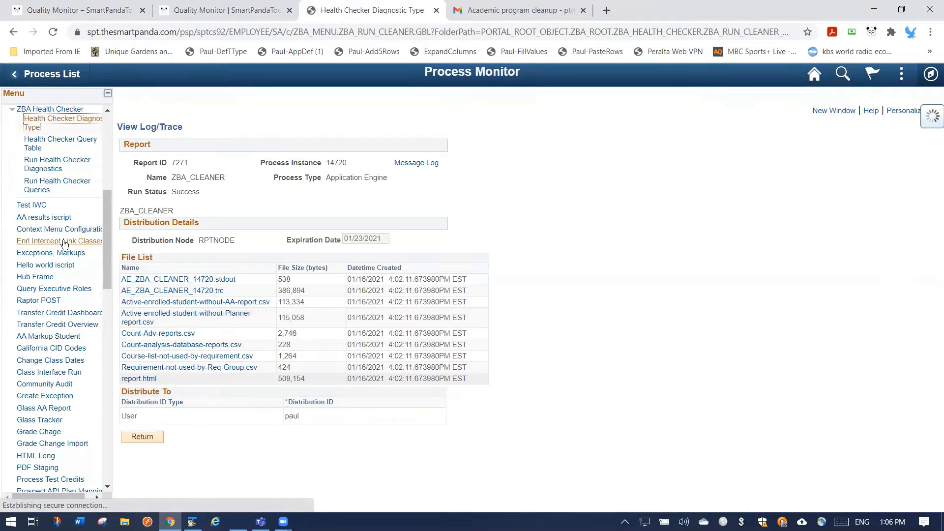
{"action": "left_click", "coordinate": [149, 292]}
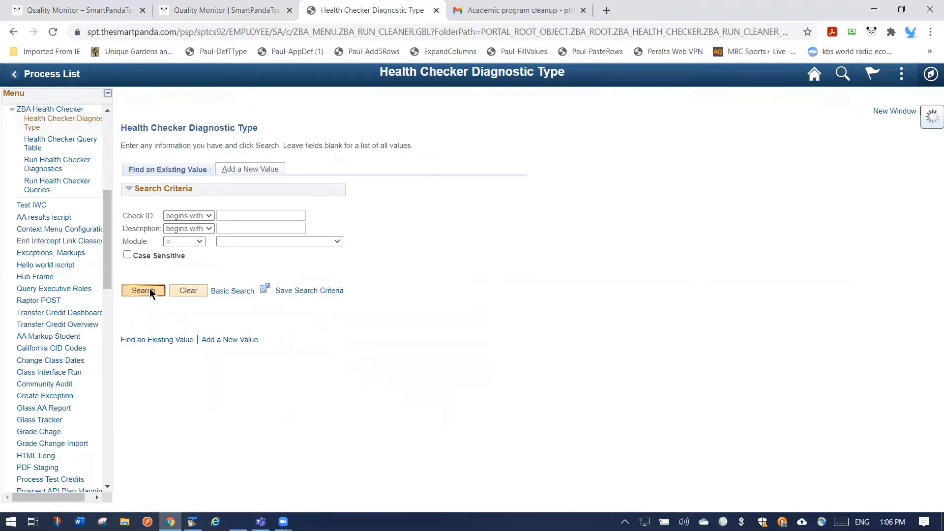
Step: Look through the complete list of diagnostics across all modules, from Academic Advisement to Tech
{"action": "scroll", "coordinate": [237, 295], "scroll_direction": "down", "scroll_amount": 4}
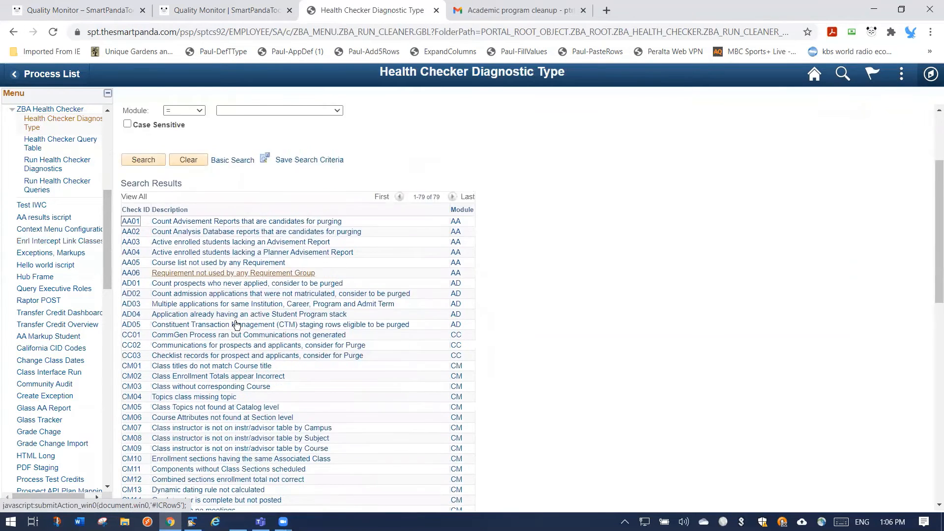
{"action": "scroll", "coordinate": [237, 324], "scroll_direction": "down", "scroll_amount": 2}
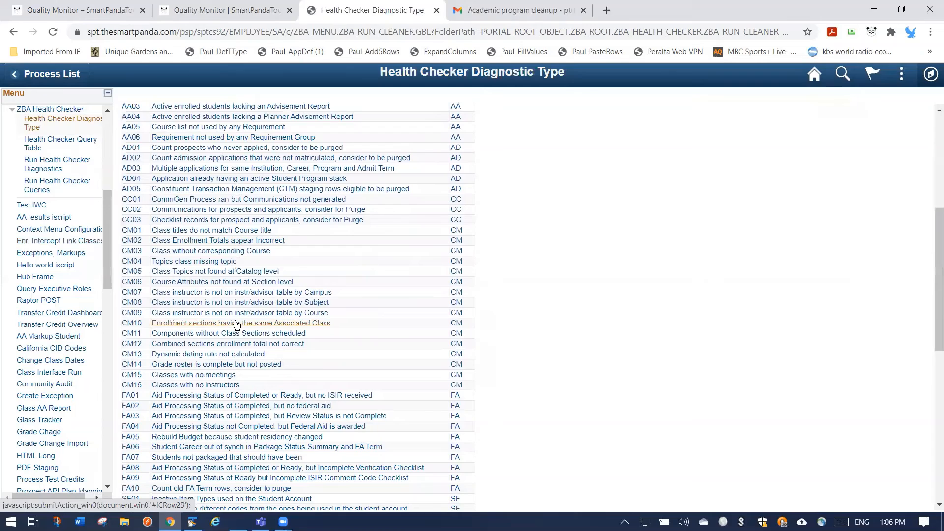
{"action": "scroll", "coordinate": [236, 324], "scroll_direction": "down", "scroll_amount": 1}
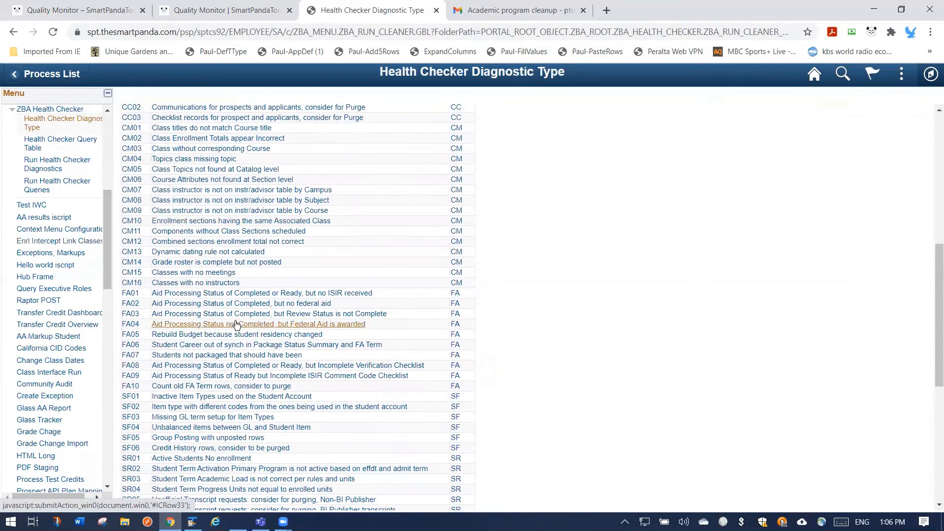
{"action": "scroll", "coordinate": [236, 324], "scroll_direction": "down", "scroll_amount": 6}
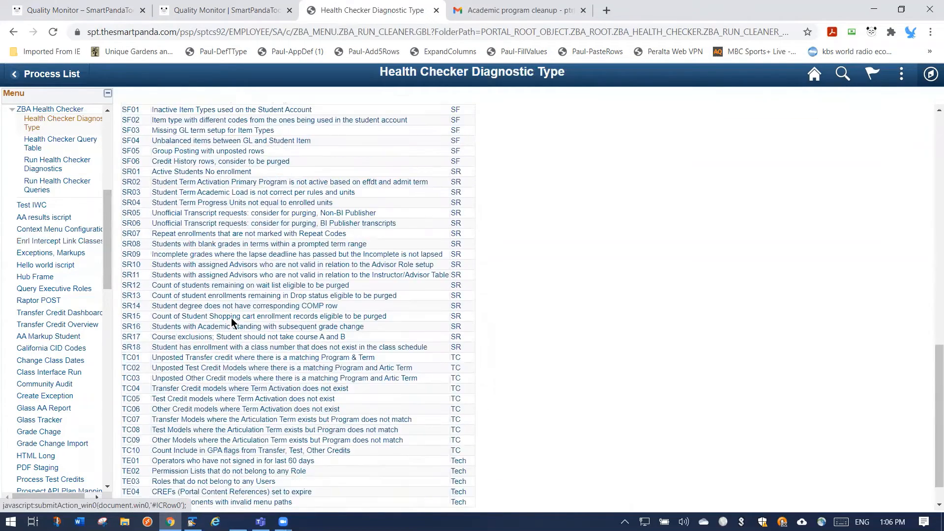
{"action": "scroll", "coordinate": [231, 318], "scroll_direction": "down", "scroll_amount": 1}
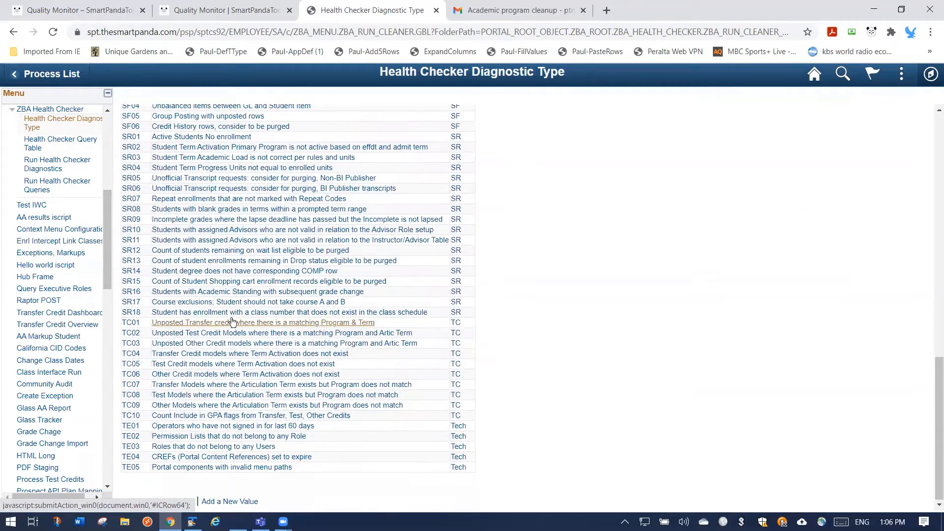
{"action": "scroll", "coordinate": [232, 321], "scroll_direction": "up", "scroll_amount": 15}
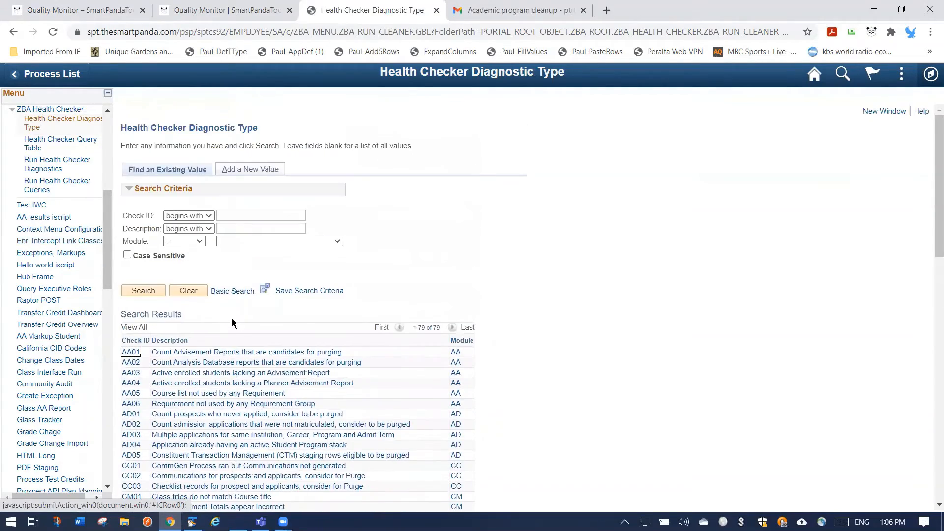
{"action": "scroll", "coordinate": [233, 322], "scroll_direction": "down", "scroll_amount": 3}
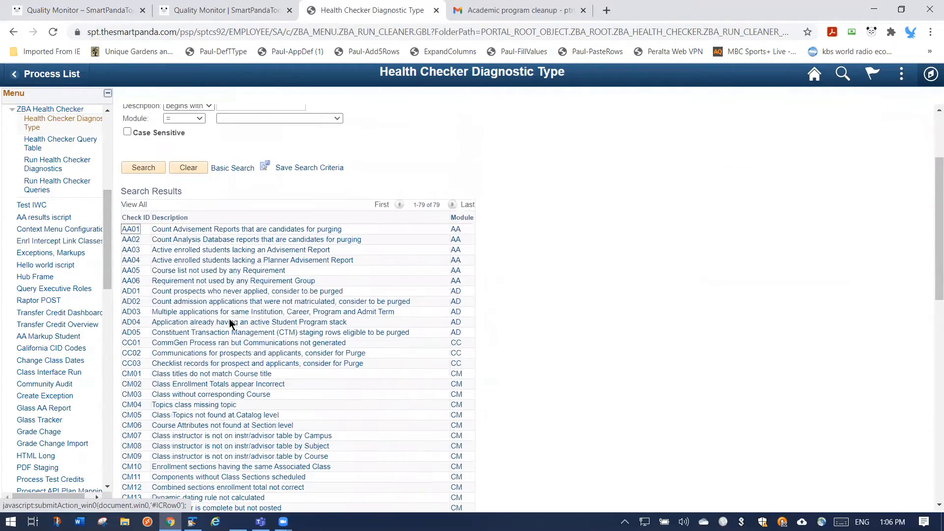
Step: Open diagnostic AA03, enlarge its long description box, and examine the description, section, SQL object and parameter list
{"action": "left_click", "coordinate": [230, 249]}
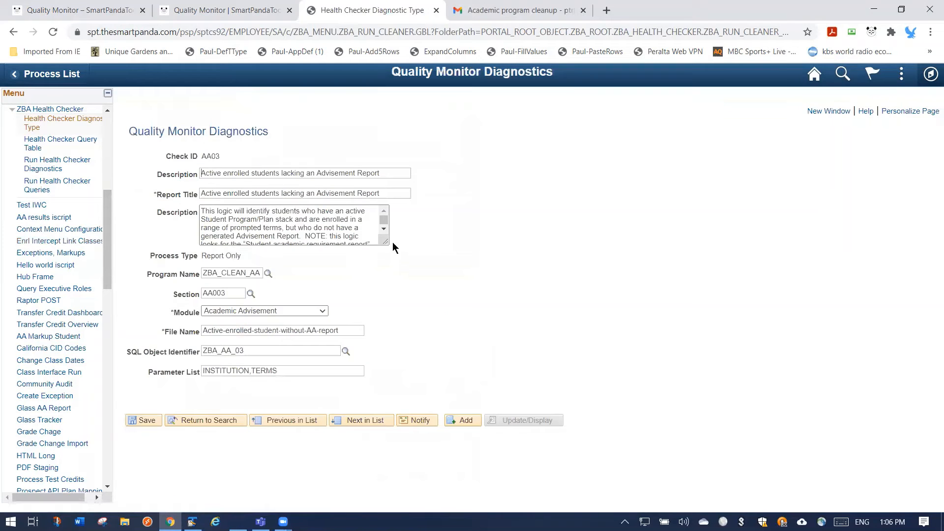
{"action": "left_click_drag", "start_coordinate": [386, 242], "coordinate": [446, 280]}
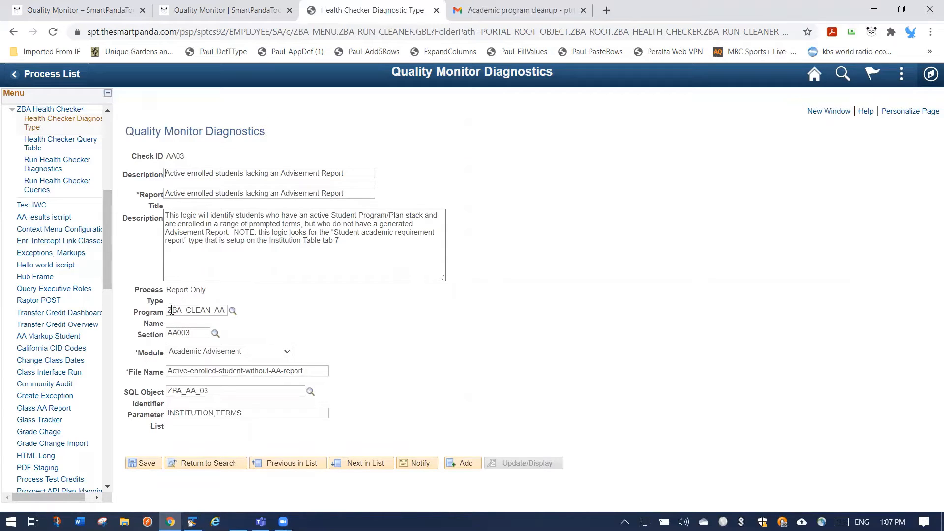
{"action": "left_click_drag", "start_coordinate": [202, 330], "coordinate": [156, 333]}
{"action": "left_click_drag", "start_coordinate": [227, 391], "coordinate": [141, 391]}
{"action": "left_click", "coordinate": [243, 216]}
{"action": "left_click", "coordinate": [258, 249]}
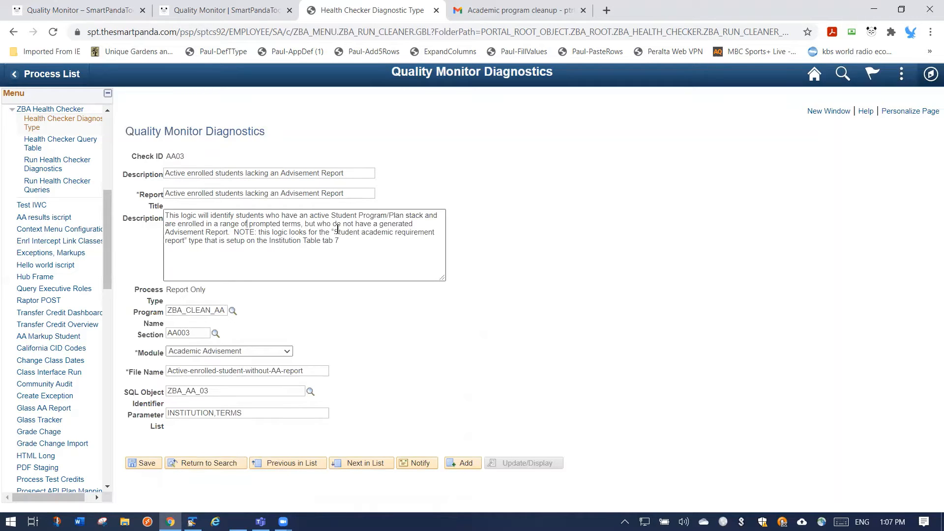
{"action": "left_click_drag", "start_coordinate": [192, 219], "coordinate": [323, 242]}
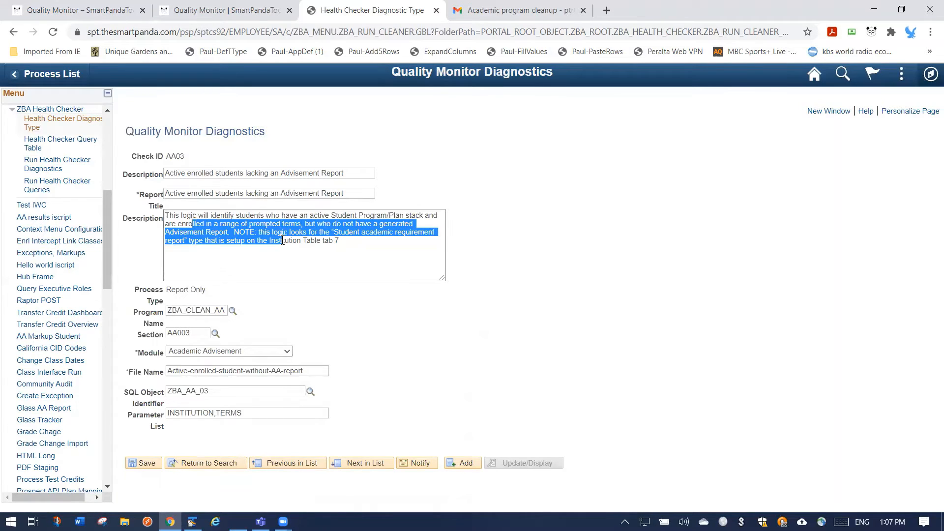
{"action": "left_click", "coordinate": [323, 245]}
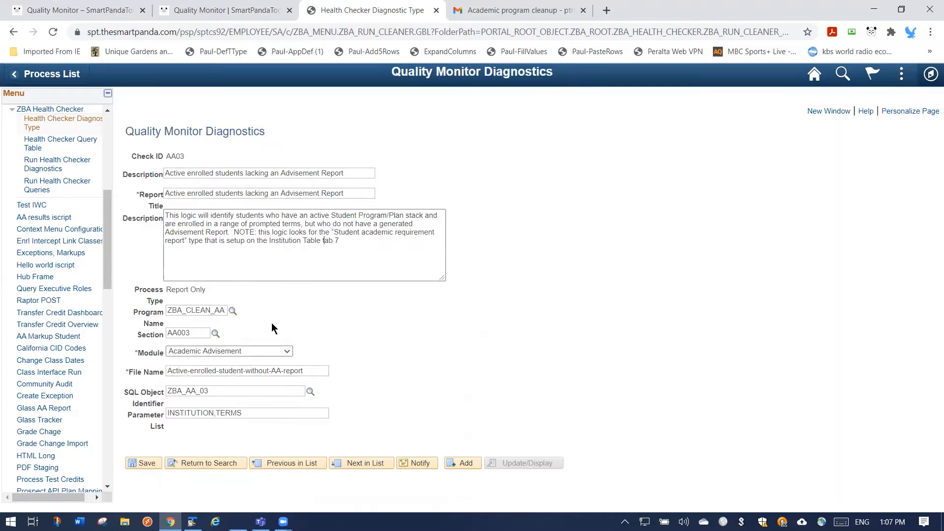
{"action": "left_click_drag", "start_coordinate": [259, 411], "coordinate": [172, 410]}
{"action": "left_click", "coordinate": [313, 366]}
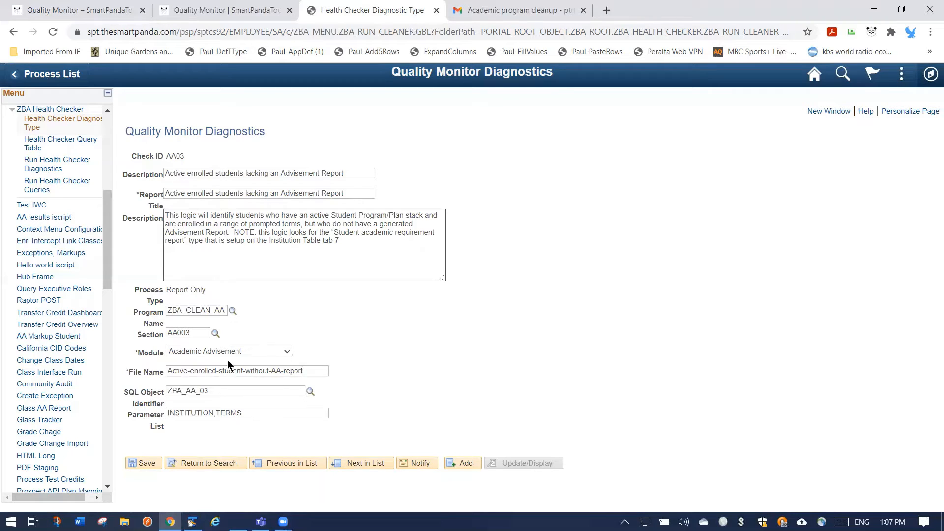
Step: Return to the diagnostic search results, then open the Run Health Checker Diagnostics page
{"action": "left_click", "coordinate": [206, 462]}
{"action": "scroll", "coordinate": [263, 385], "scroll_direction": "down", "scroll_amount": 4}
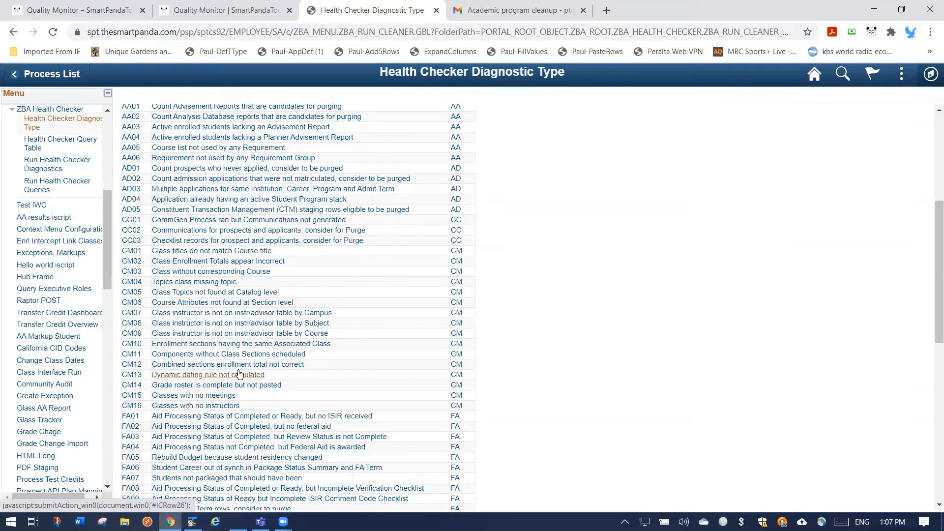
{"action": "scroll", "coordinate": [239, 374], "scroll_direction": "up", "scroll_amount": 5}
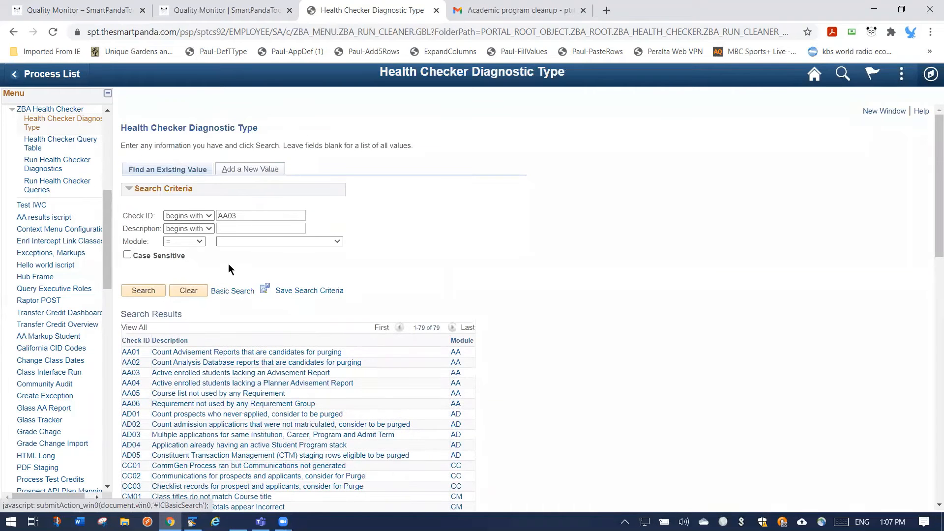
{"action": "left_click", "coordinate": [74, 163]}
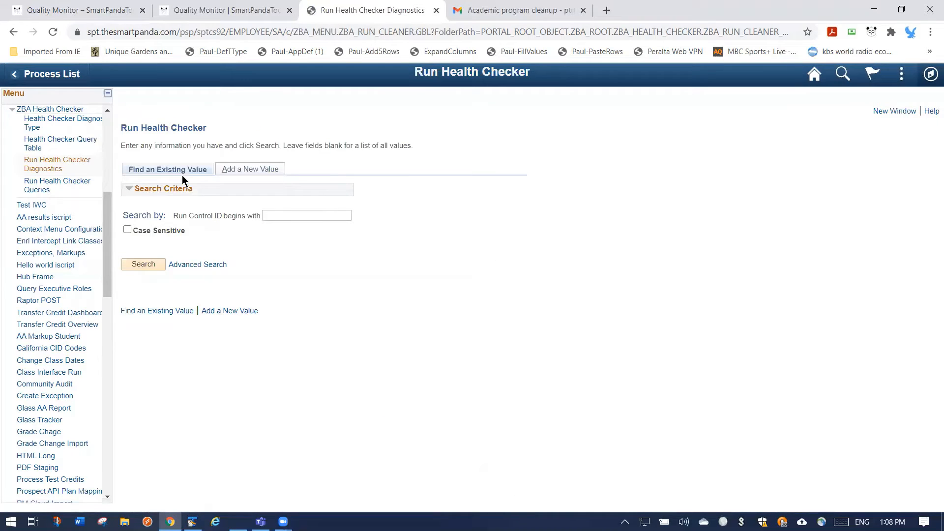
Step: Try to add a new run control with ID PR, and open the existing PR run control
{"action": "left_click", "coordinate": [253, 169]}
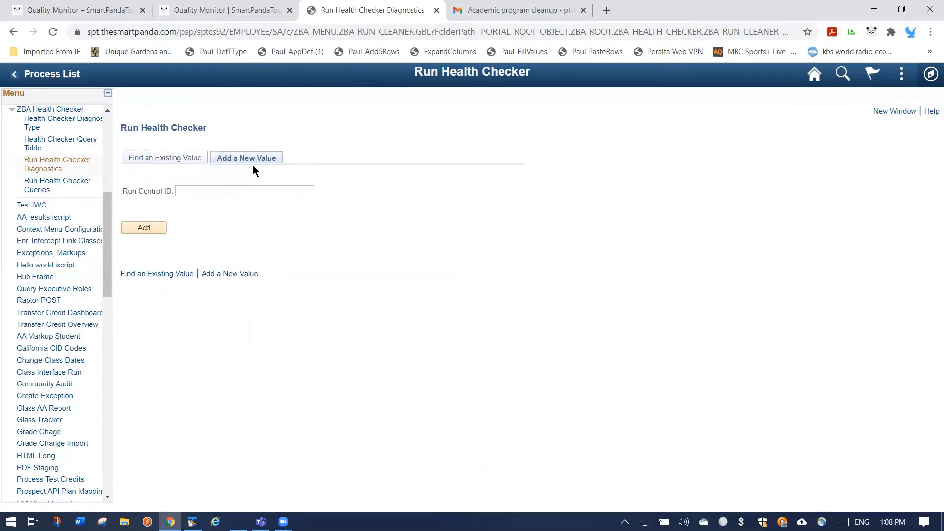
{"action": "type", "text": "PR"}
{"action": "key", "text": "Return"}
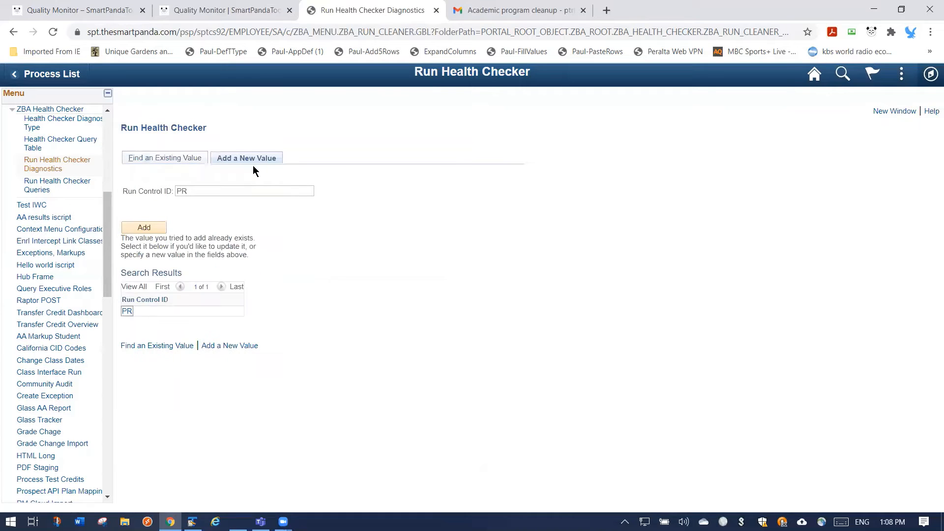
{"action": "left_click", "coordinate": [128, 311]}
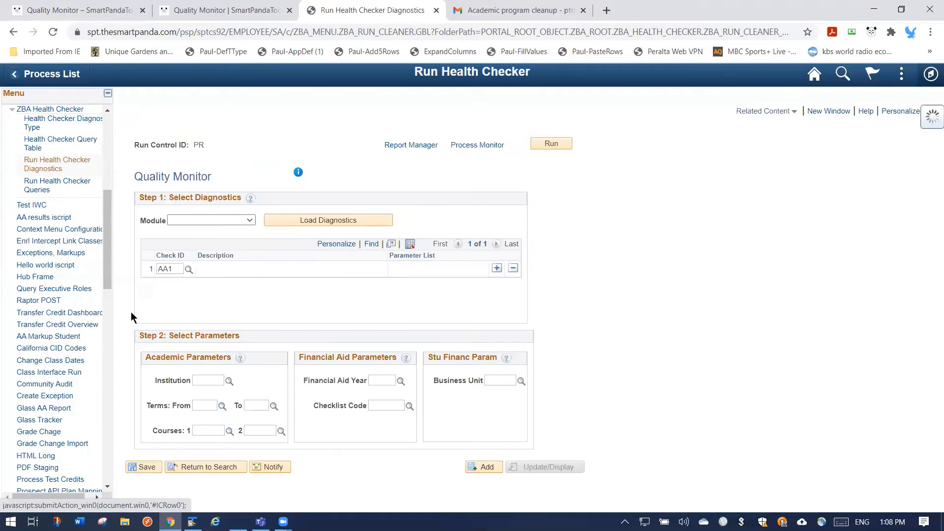
Step: Choose the Academic Advisement module and load its diagnostics into the PR run control
{"action": "left_click", "coordinate": [219, 220]}
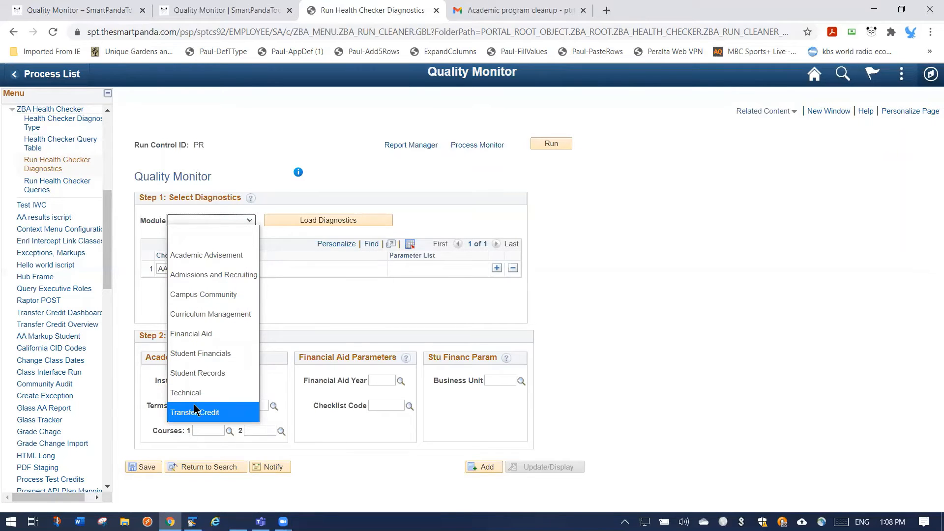
{"action": "left_click", "coordinate": [236, 254]}
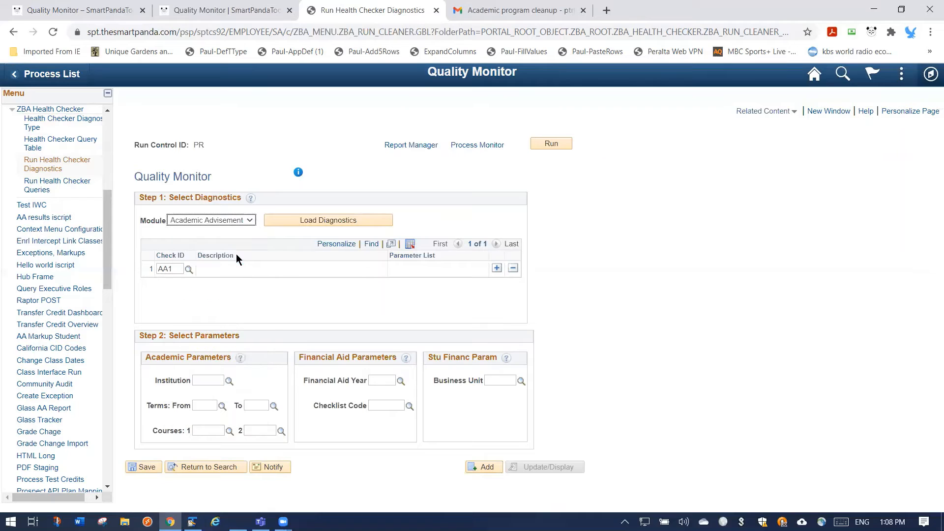
{"action": "left_click", "coordinate": [303, 224]}
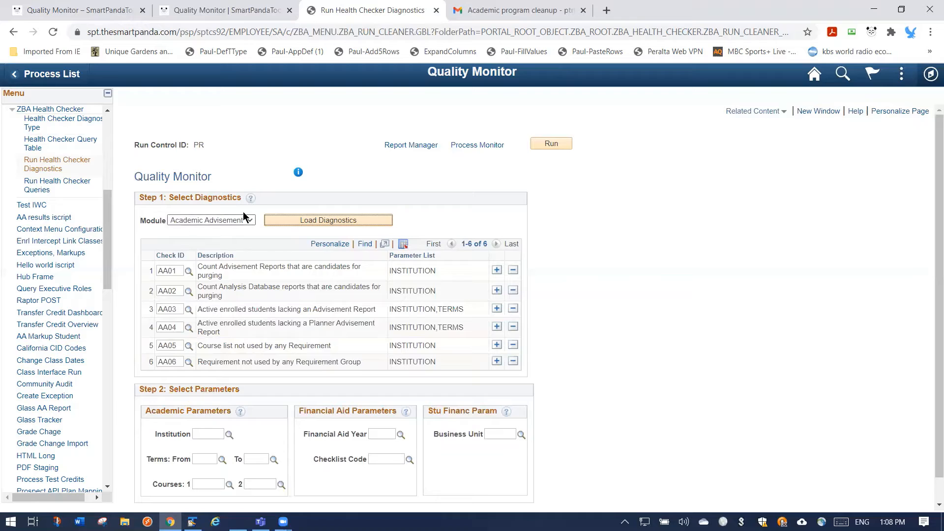
Step: Add the Financial Aid module's diagnostics to the list in the PR run control
{"action": "left_click", "coordinate": [209, 217]}
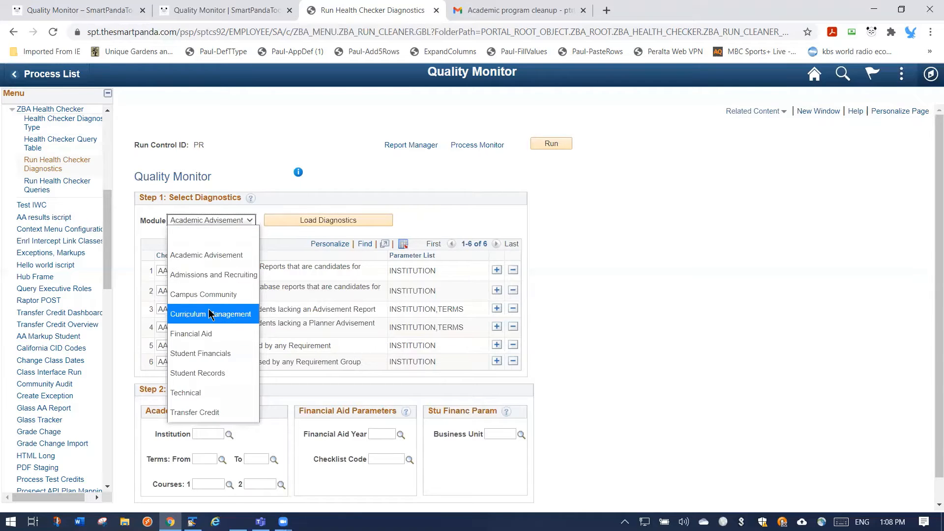
{"action": "left_click", "coordinate": [204, 334]}
{"action": "left_click", "coordinate": [335, 221]}
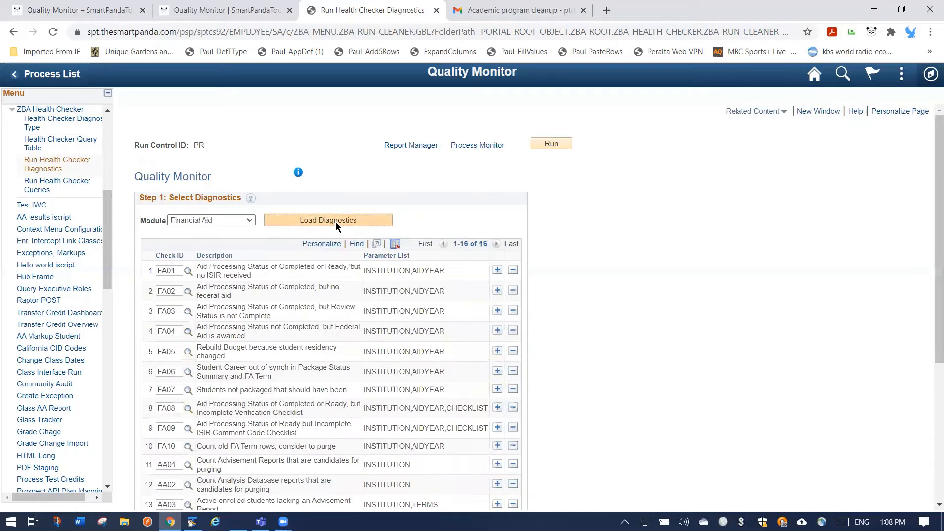
Step: Examine the combined Financial Aid and Academic Advisement diagnostics, the parameters each one requires, and the Select Parameters section
{"action": "scroll", "coordinate": [188, 218], "scroll_direction": "down", "scroll_amount": 5}
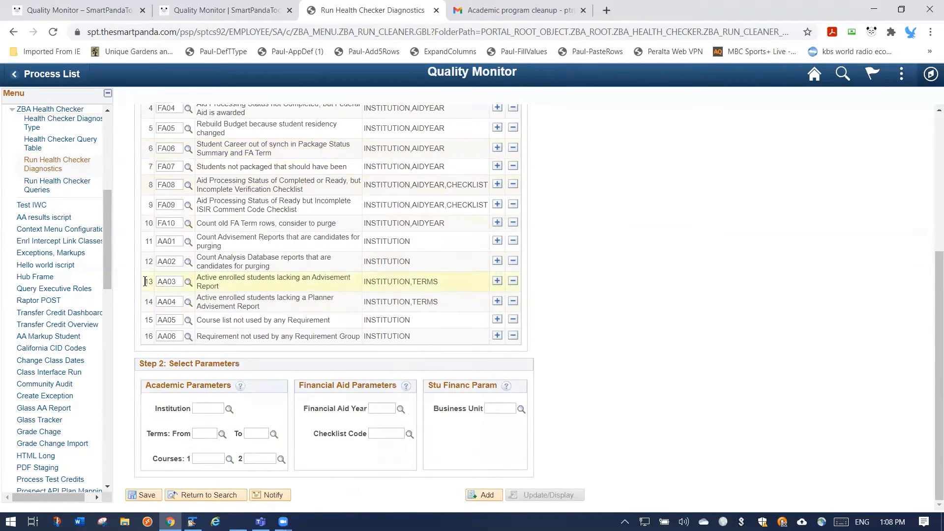
{"action": "scroll", "coordinate": [151, 254], "scroll_direction": "up", "scroll_amount": 2}
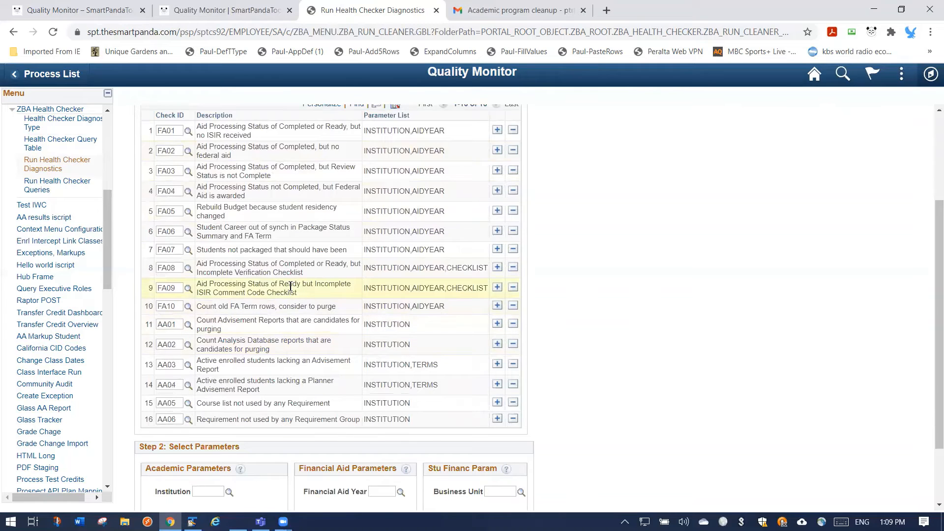
{"action": "scroll", "coordinate": [290, 286], "scroll_direction": "up", "scroll_amount": 2}
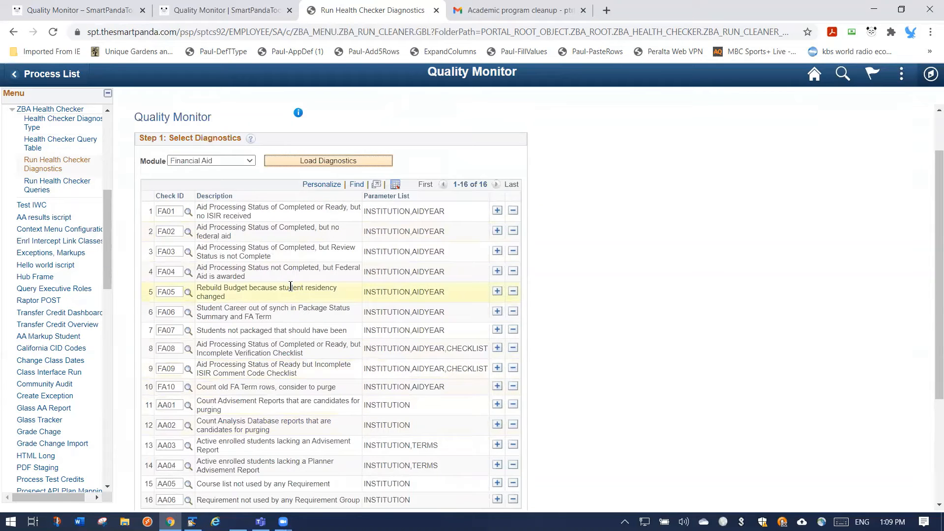
{"action": "scroll", "coordinate": [290, 286], "scroll_direction": "down", "scroll_amount": 4}
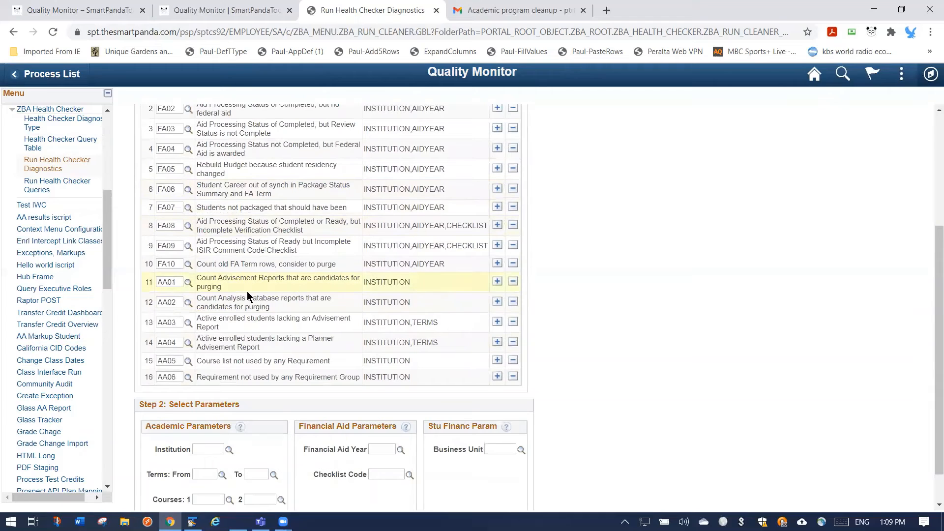
{"action": "scroll", "coordinate": [246, 295], "scroll_direction": "down", "scroll_amount": 1}
{"action": "scroll", "coordinate": [283, 250], "scroll_direction": "up", "scroll_amount": 5}
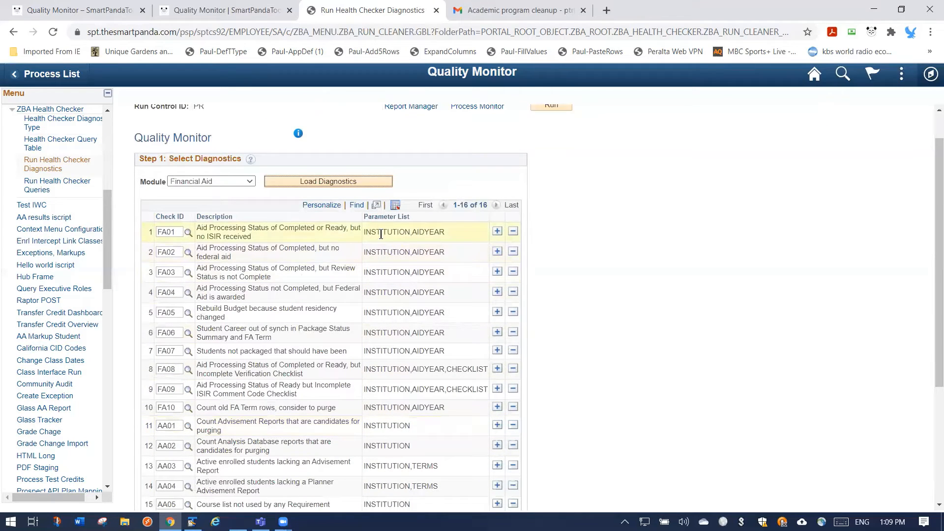
{"action": "left_click_drag", "start_coordinate": [383, 232], "coordinate": [431, 232]}
{"action": "left_click", "coordinate": [390, 322]}
{"action": "scroll", "coordinate": [389, 323], "scroll_direction": "down", "scroll_amount": 2}
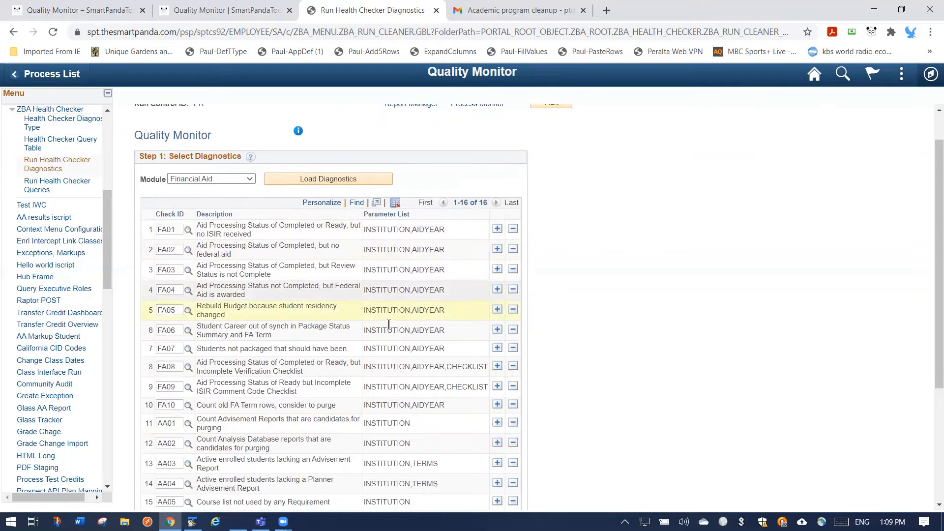
{"action": "scroll", "coordinate": [388, 326], "scroll_direction": "down", "scroll_amount": 2}
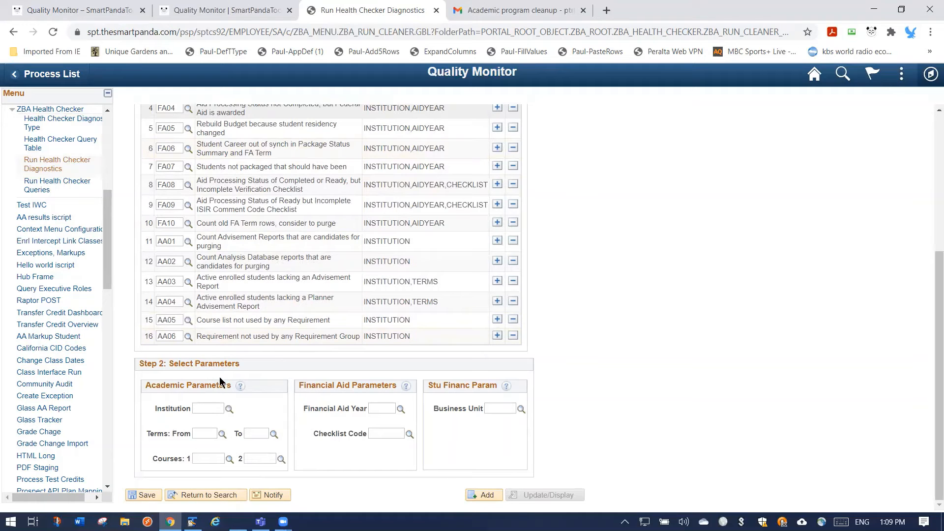
Step: Return to the run control search, open run control aa, and check its diagnostics and its institution and term parameters
{"action": "key", "text": "alt+2"}
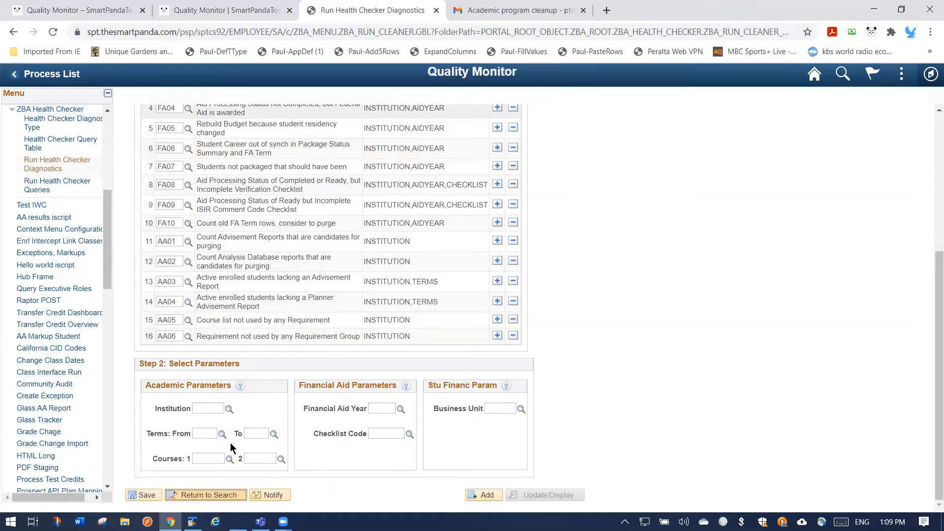
{"action": "left_click", "coordinate": [396, 301]}
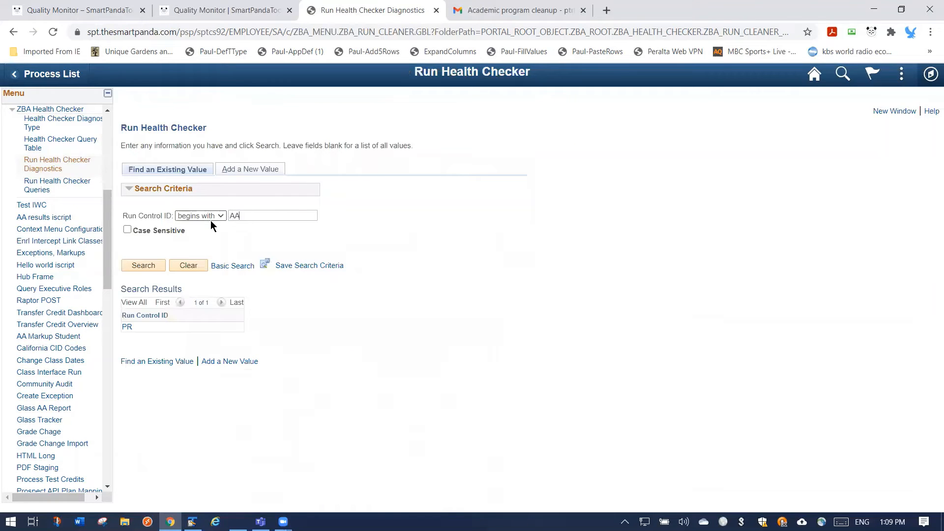
{"action": "type", "text": "aa"}
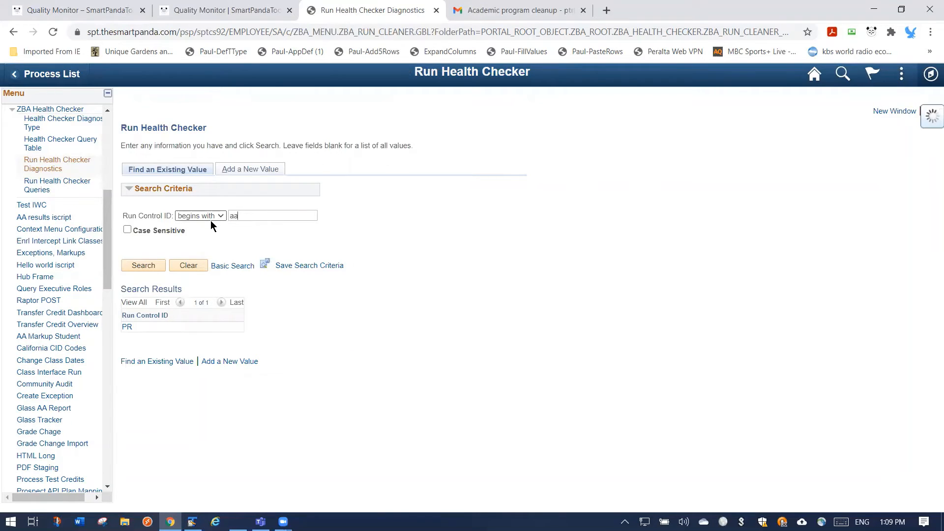
{"action": "key", "text": "Return"}
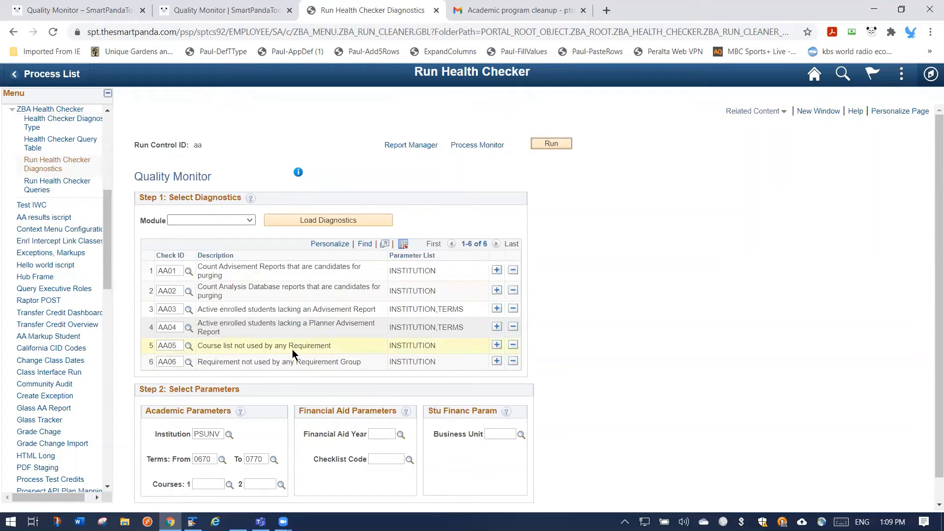
{"action": "scroll", "coordinate": [292, 349], "scroll_direction": "down", "scroll_amount": 1}
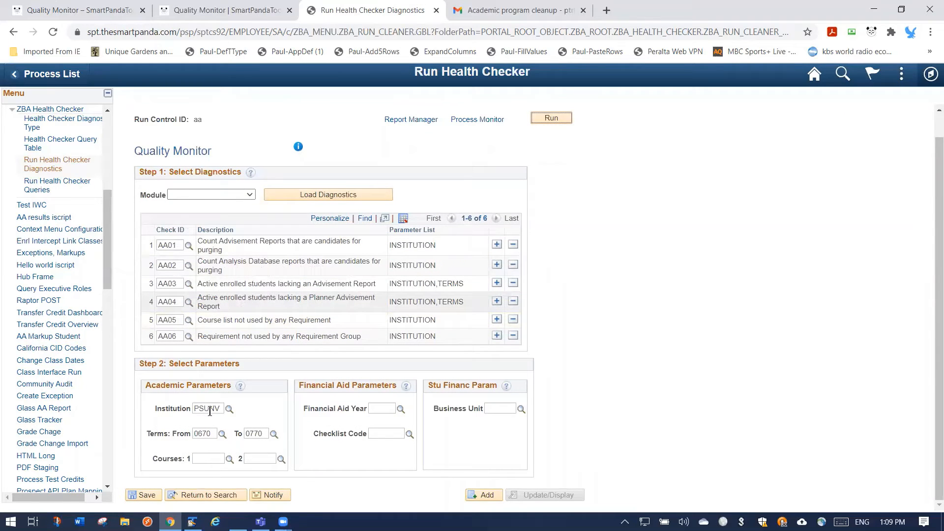
{"action": "scroll", "coordinate": [302, 349], "scroll_direction": "up", "scroll_amount": 1}
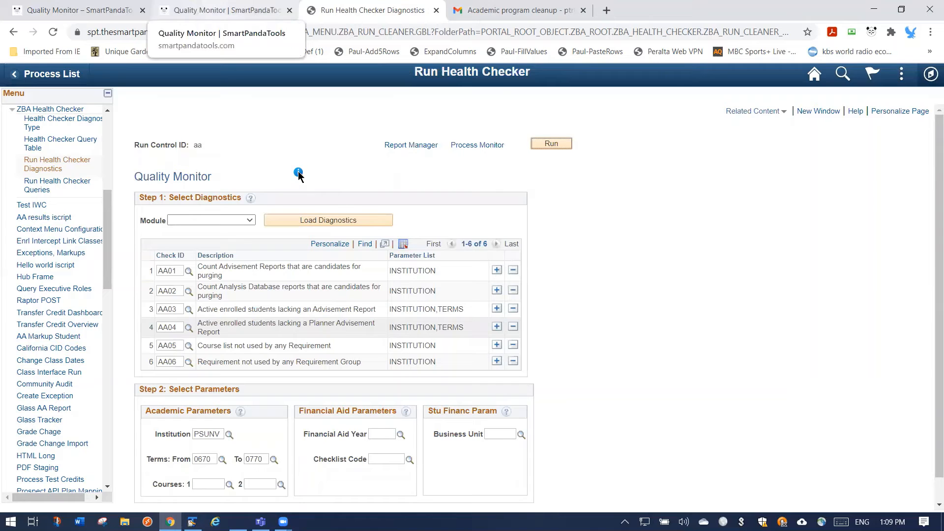
Step: Open Process Monitor, view the details of the ZBA_CLEANER process, and open its log/trace file list
{"action": "left_click", "coordinate": [462, 147]}
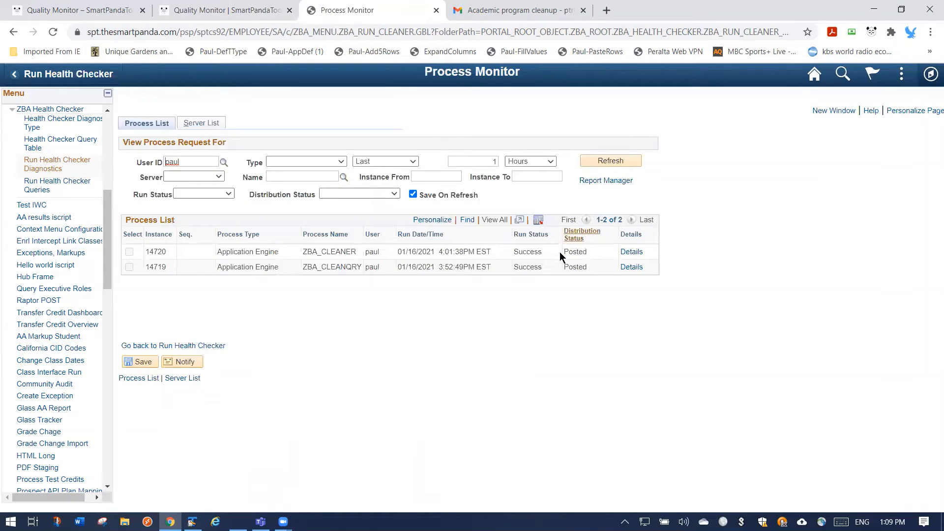
{"action": "left_click", "coordinate": [626, 252]}
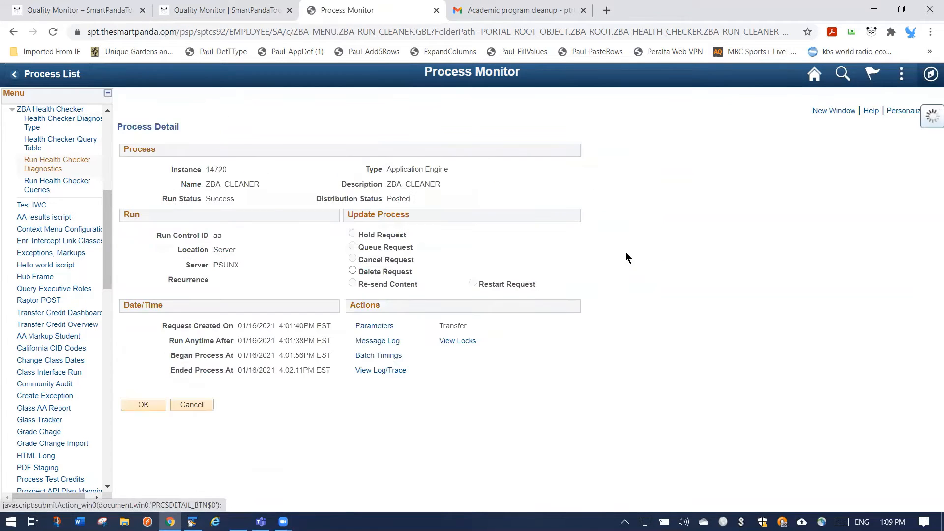
{"action": "left_click", "coordinate": [393, 370]}
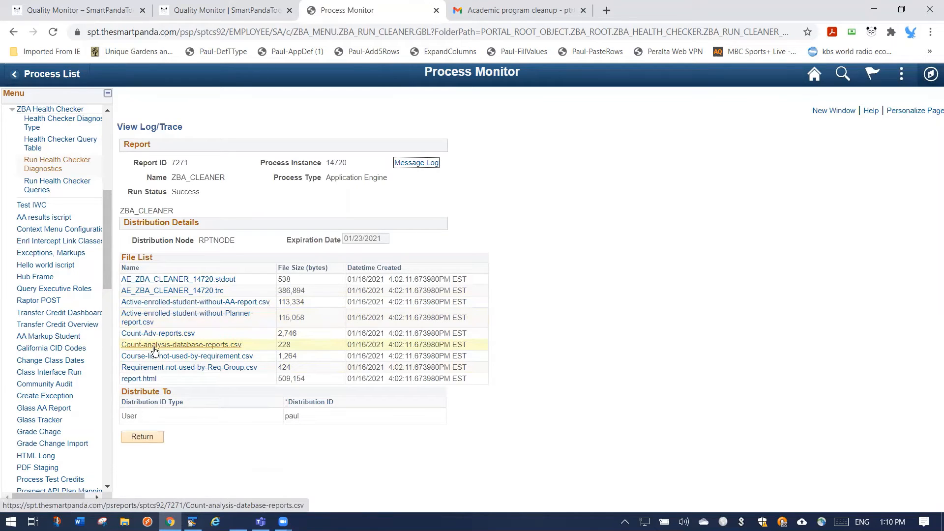
Step: Open report.html from the file list and maximize its window
{"action": "left_click", "coordinate": [139, 378]}
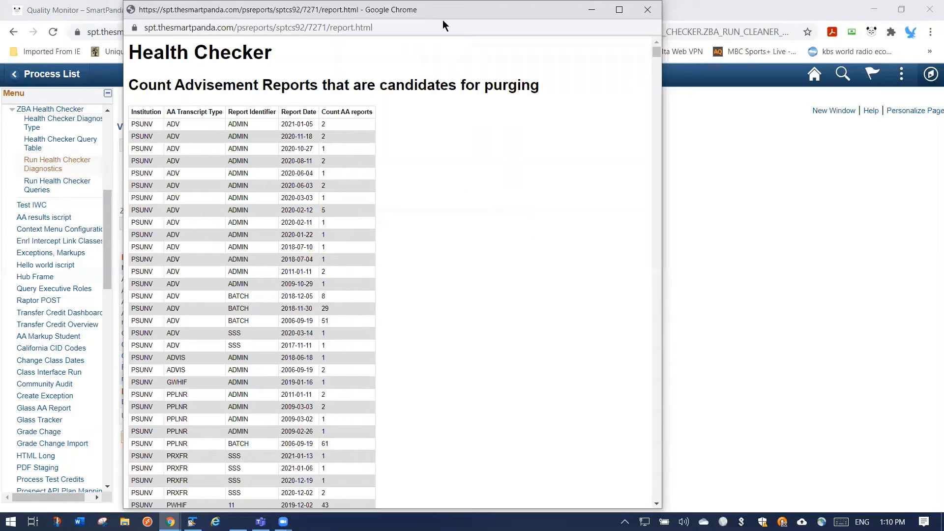
{"action": "left_click_drag", "start_coordinate": [442, 20], "coordinate": [657, 56]}
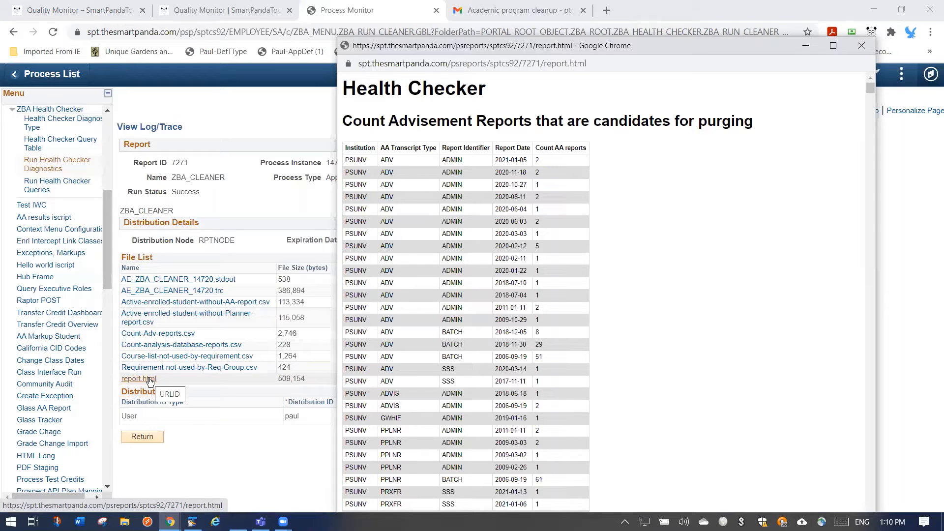
{"action": "left_click", "coordinate": [835, 46]}
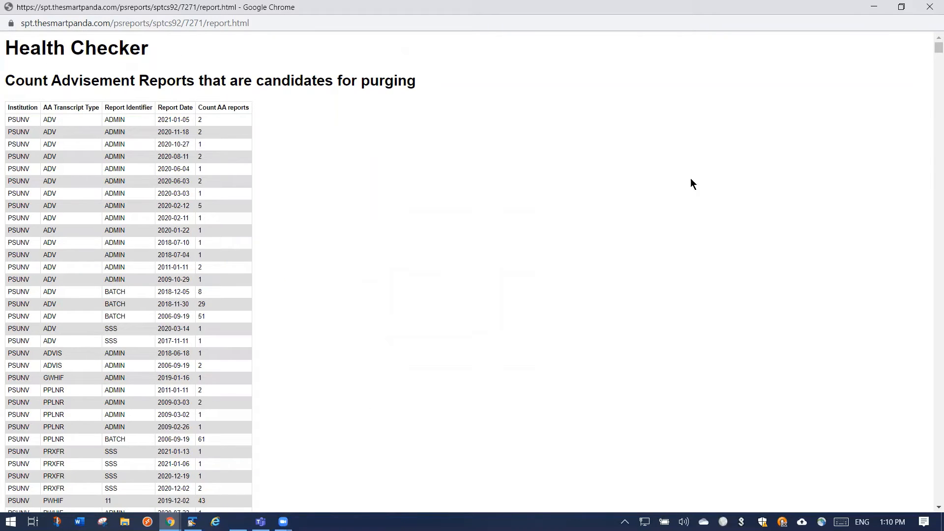
Step: Look through the Health Checker report's purge candidate counts and its list of active enrolled students lacking an Advisement Report
{"action": "scroll", "coordinate": [930, 56], "scroll_direction": "down", "scroll_amount": 1}
{"action": "scroll", "coordinate": [930, 57], "scroll_direction": "down", "scroll_amount": 8}
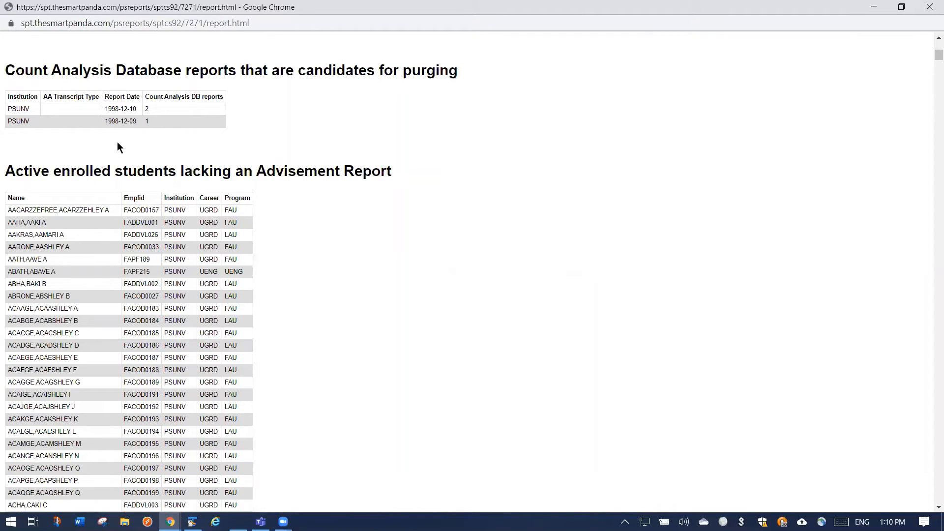
{"action": "scroll", "coordinate": [160, 190], "scroll_direction": "down", "scroll_amount": 1}
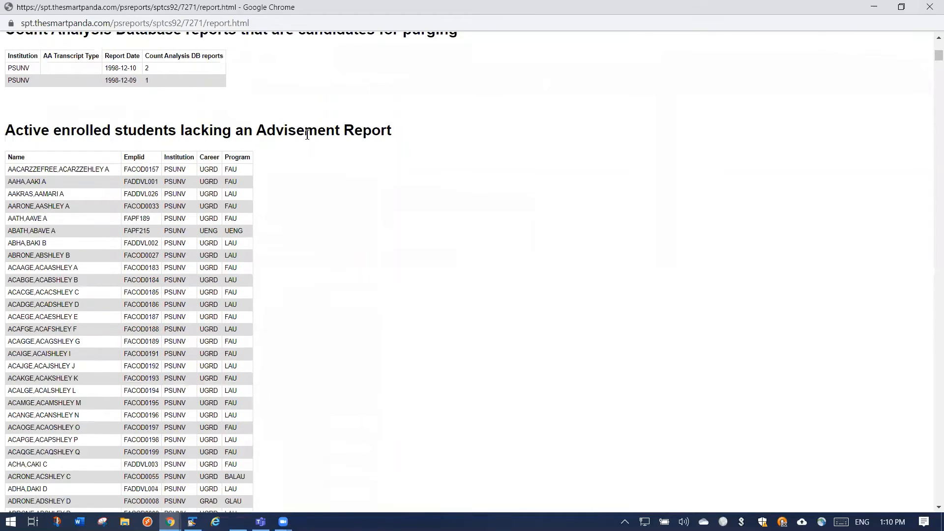
{"action": "scroll", "coordinate": [177, 267], "scroll_direction": "down", "scroll_amount": 9}
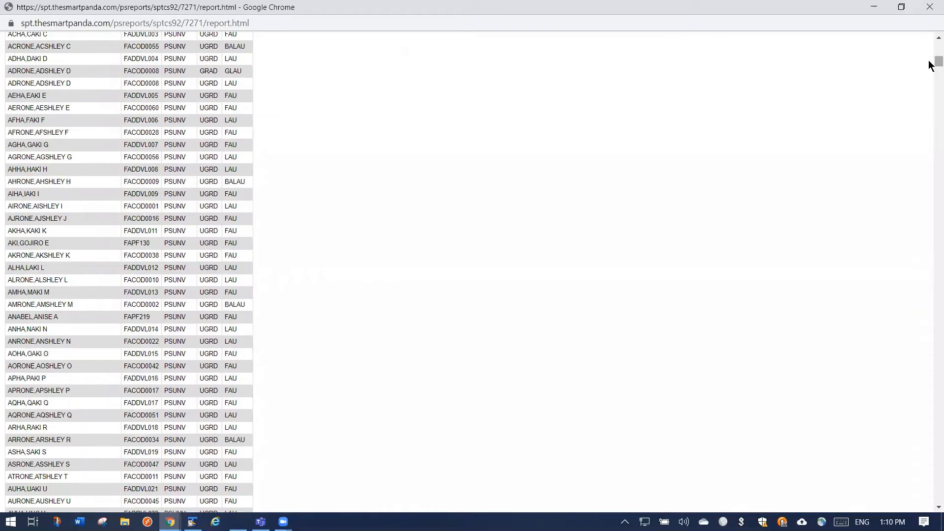
{"action": "mouse_move", "coordinate": [931, 64]}
{"action": "left_mouse_down"}
{"action": "mouse_move", "coordinate": [930, 134]}
{"action": "mouse_move", "coordinate": [936, 75]}
{"action": "left_mouse_up"}
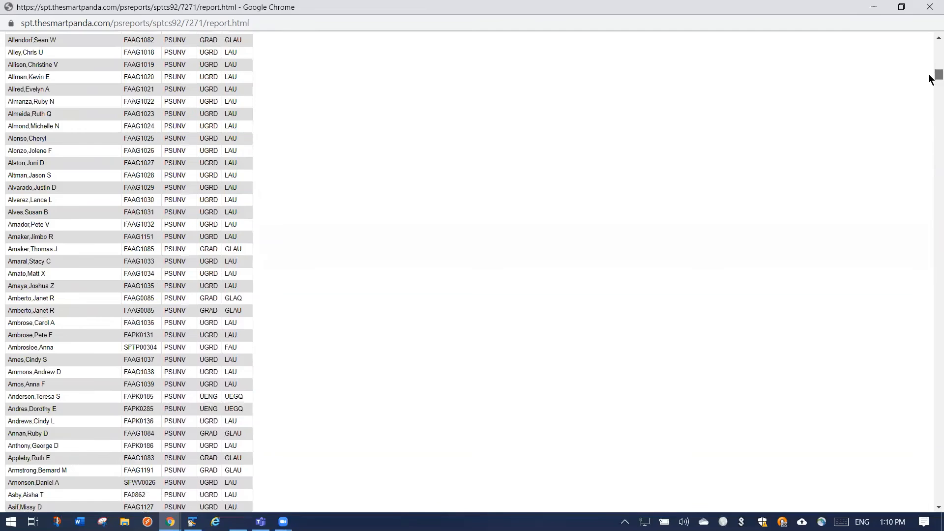
Step: Close the report, leave the log and process details, and go back to the Run Health Checker page for run control aa
{"action": "left_click", "coordinate": [930, 8]}
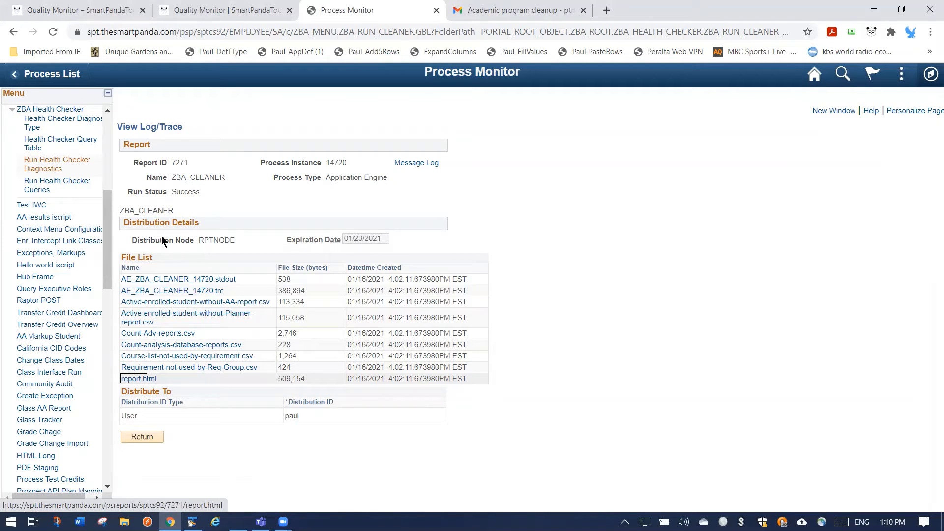
{"action": "left_click", "coordinate": [145, 437]}
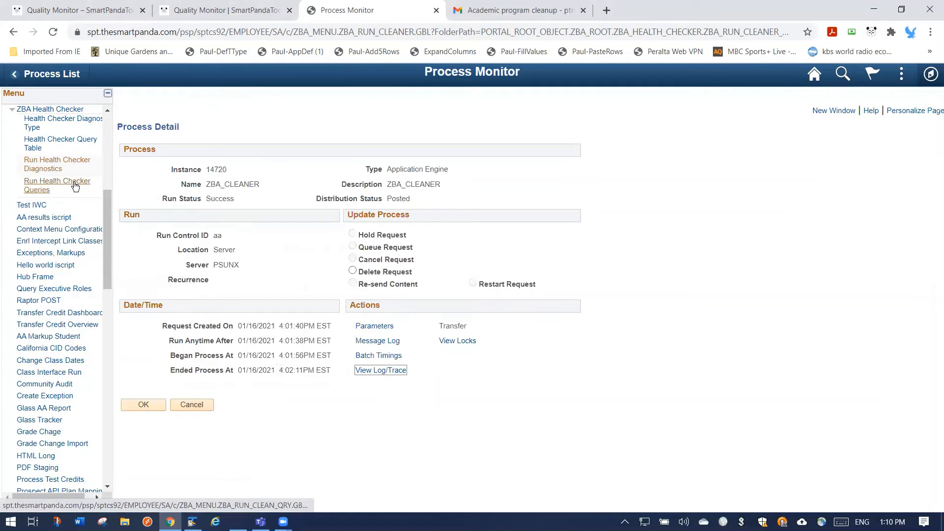
{"action": "left_click", "coordinate": [191, 407]}
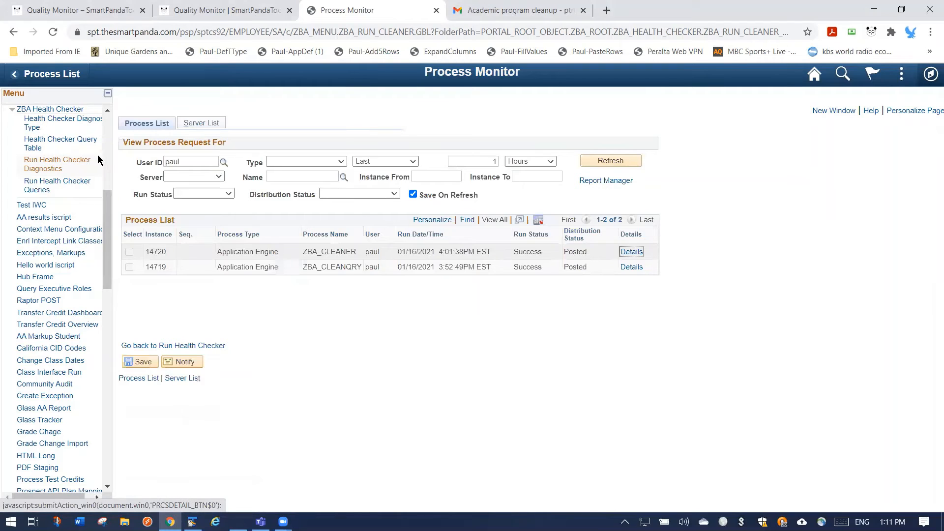
{"action": "left_click", "coordinate": [192, 345]}
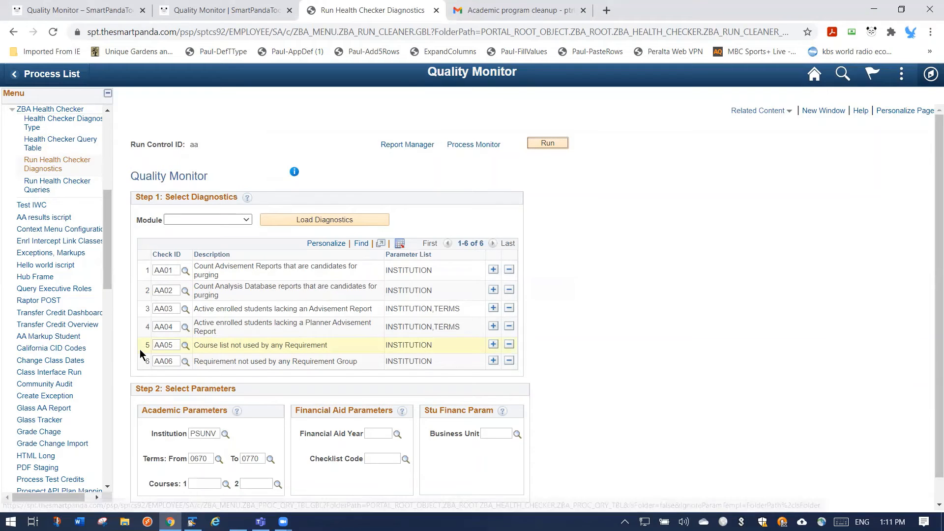
Step: Open the Health Checker Query Table, list all existing checks, and open check AA1, Applicants in pending status
{"action": "left_click", "coordinate": [59, 143]}
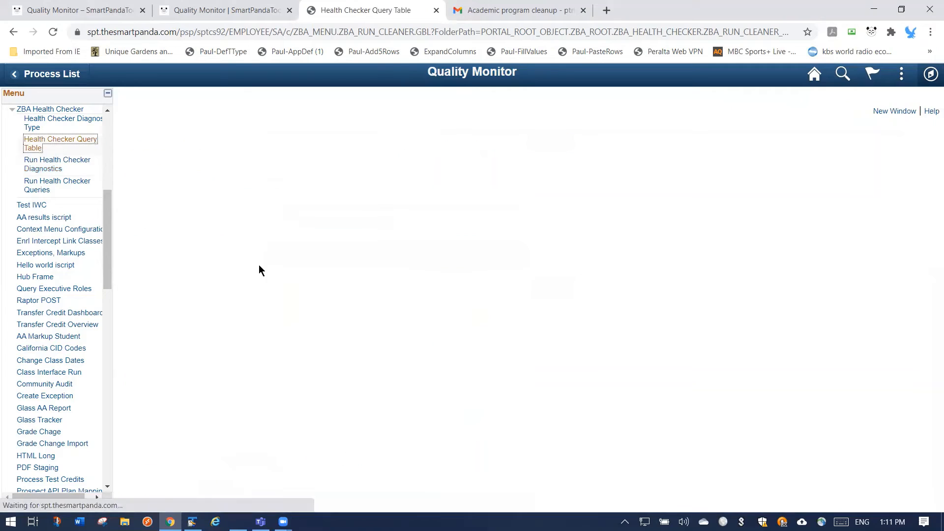
{"action": "left_click", "coordinate": [138, 252]}
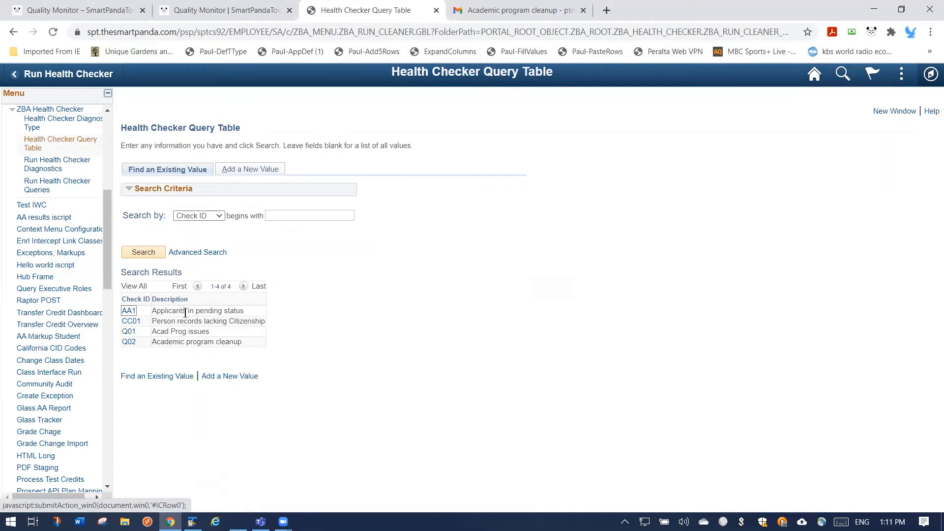
{"action": "left_click_drag", "start_coordinate": [167, 311], "coordinate": [230, 310]}
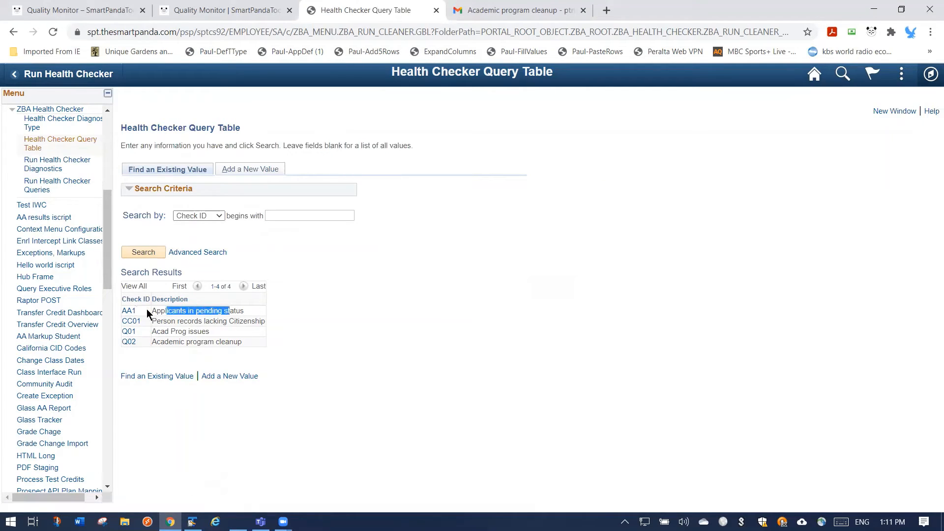
{"action": "left_click", "coordinate": [129, 311]}
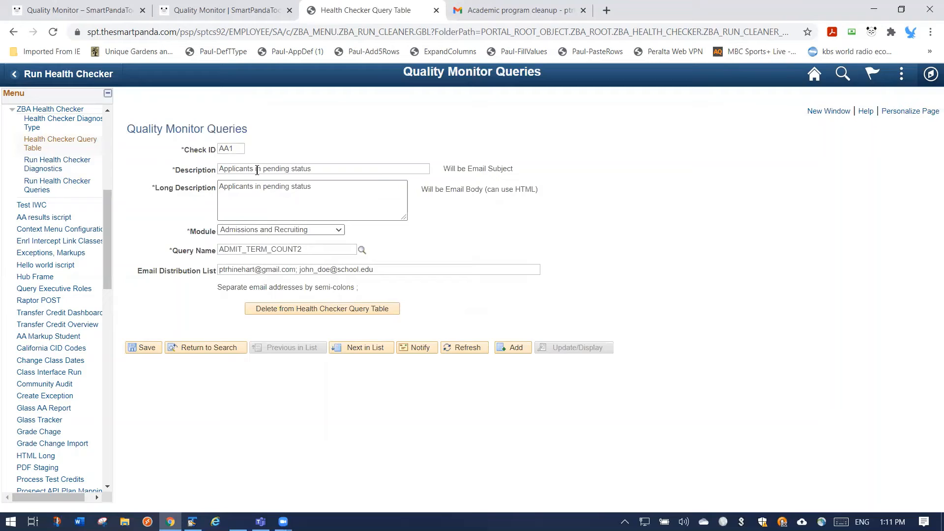
Step: Review check AA1's query name, the available module choices, and the note on using the long description as the email body
{"action": "left_click_drag", "start_coordinate": [303, 250], "coordinate": [201, 252]}
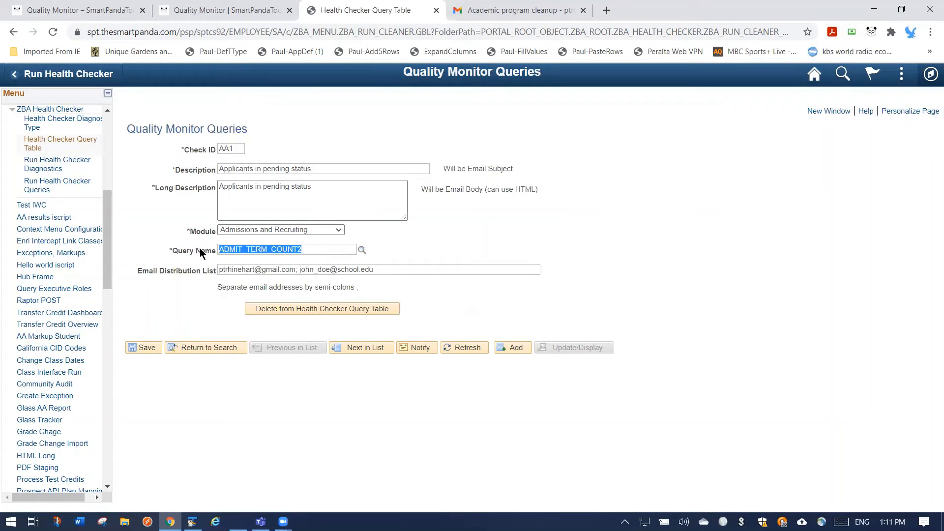
{"action": "left_click", "coordinate": [290, 250]}
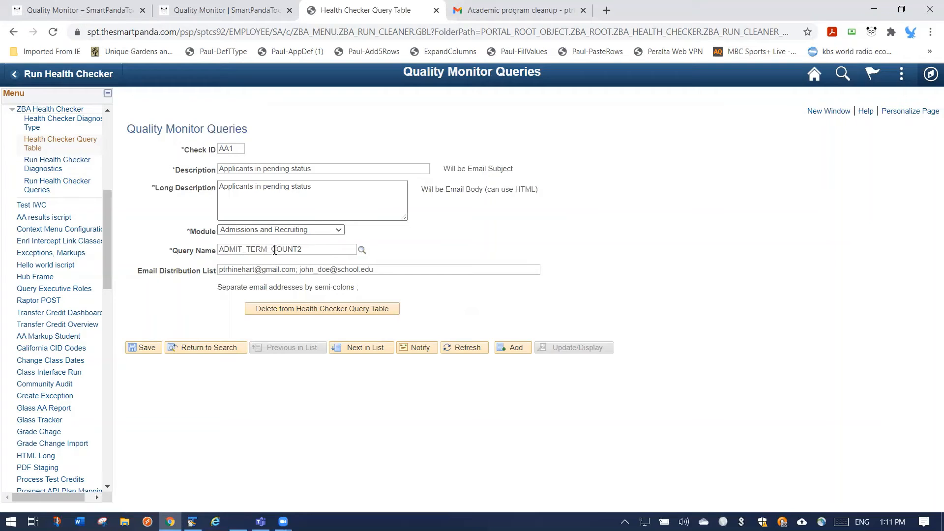
{"action": "left_click", "coordinate": [271, 230]}
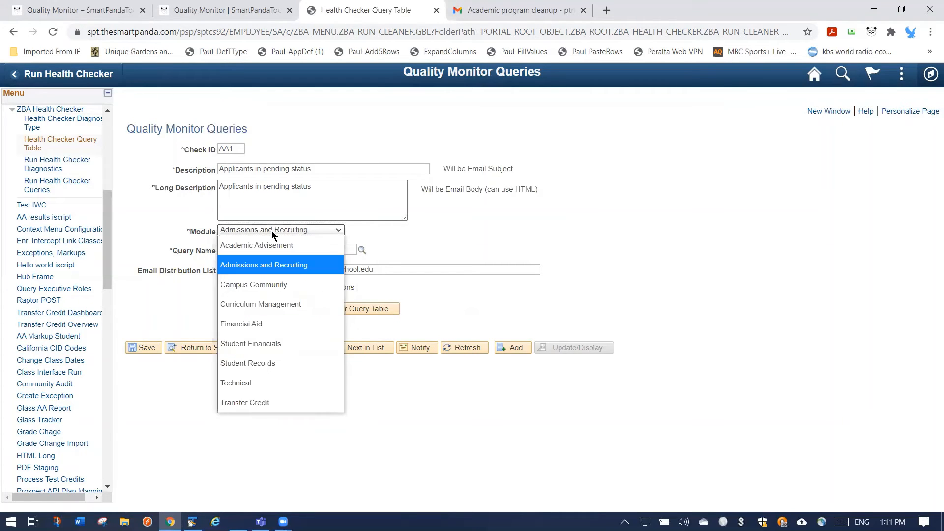
{"action": "left_click", "coordinate": [267, 231]}
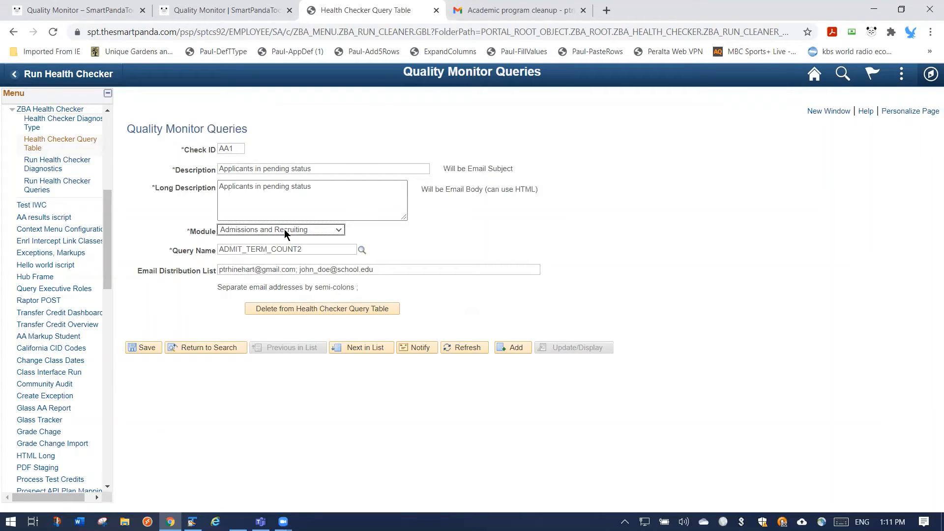
{"action": "left_click", "coordinate": [432, 190]}
{"action": "left_click_drag", "start_coordinate": [433, 191], "coordinate": [321, 177]}
Step: Return to the query search results, view check Q02, Academic program cleanup, and go to the previous check, Q01
{"action": "left_click", "coordinate": [221, 346]}
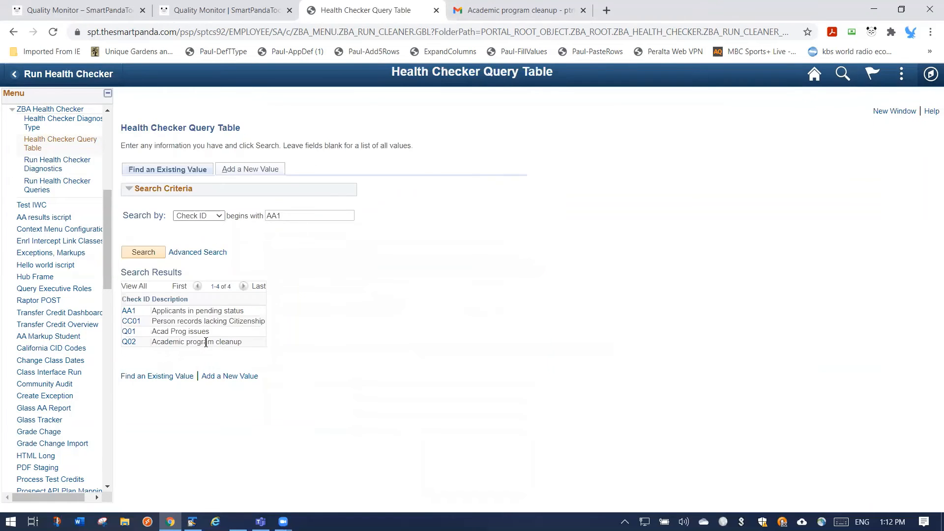
{"action": "left_click", "coordinate": [130, 341]}
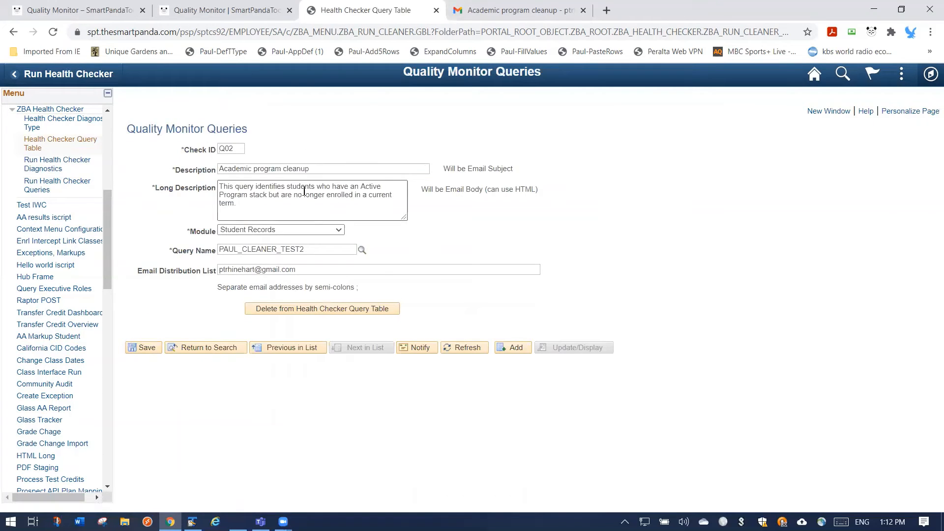
{"action": "left_click", "coordinate": [308, 348]}
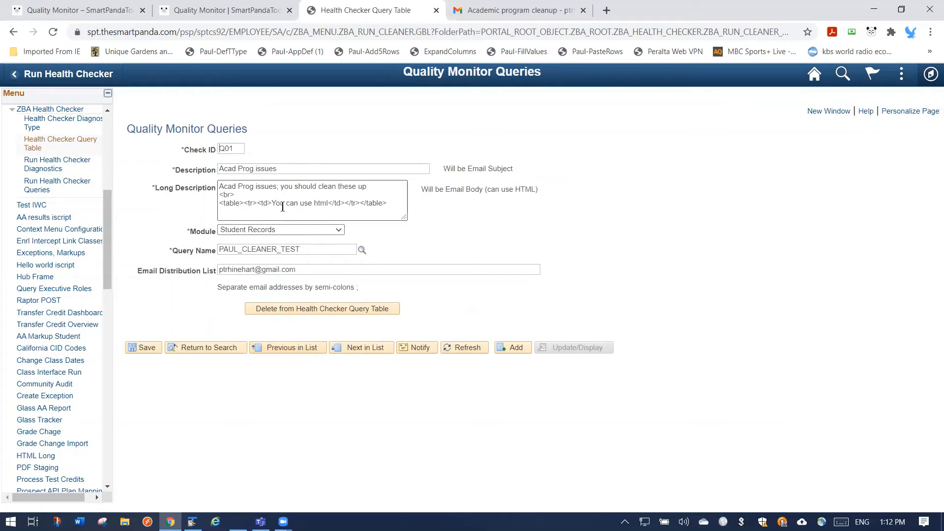
Step: Examine the HTML in check Q01's long description and the note that the email body can use HTML
{"action": "left_click_drag", "start_coordinate": [392, 203], "coordinate": [209, 184]}
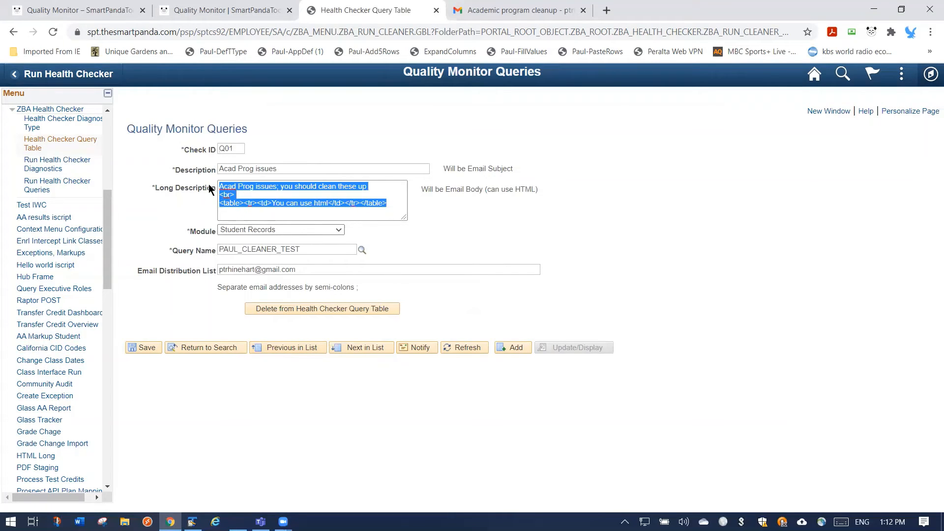
{"action": "left_click", "coordinate": [295, 198]}
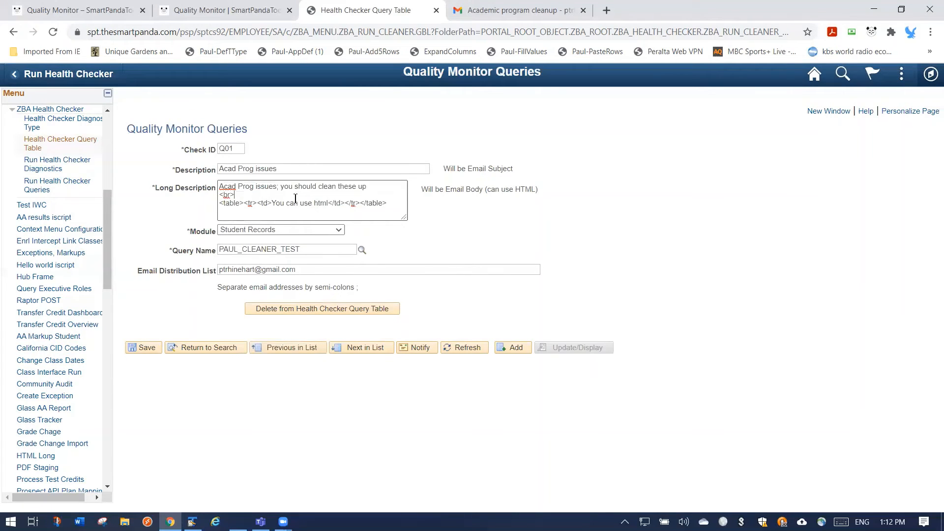
{"action": "left_click_drag", "start_coordinate": [457, 189], "coordinate": [554, 199]}
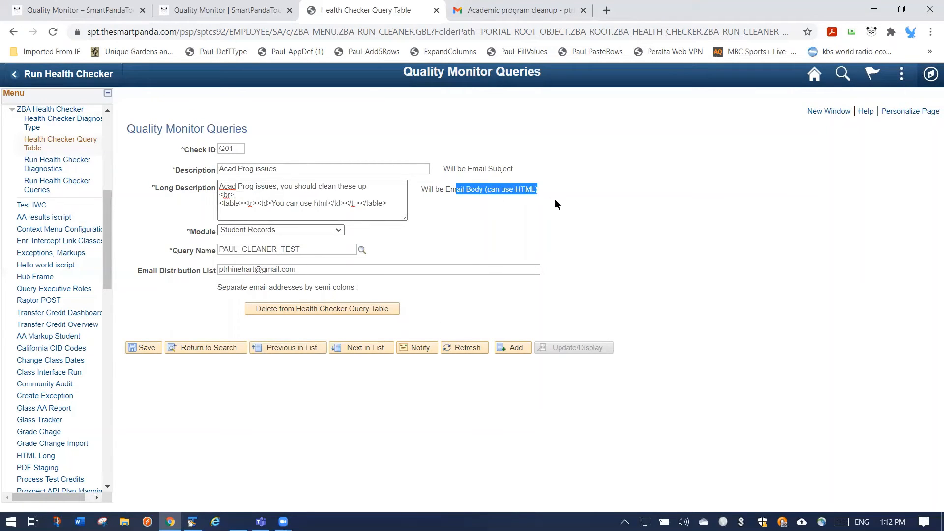
{"action": "left_click", "coordinate": [473, 201]}
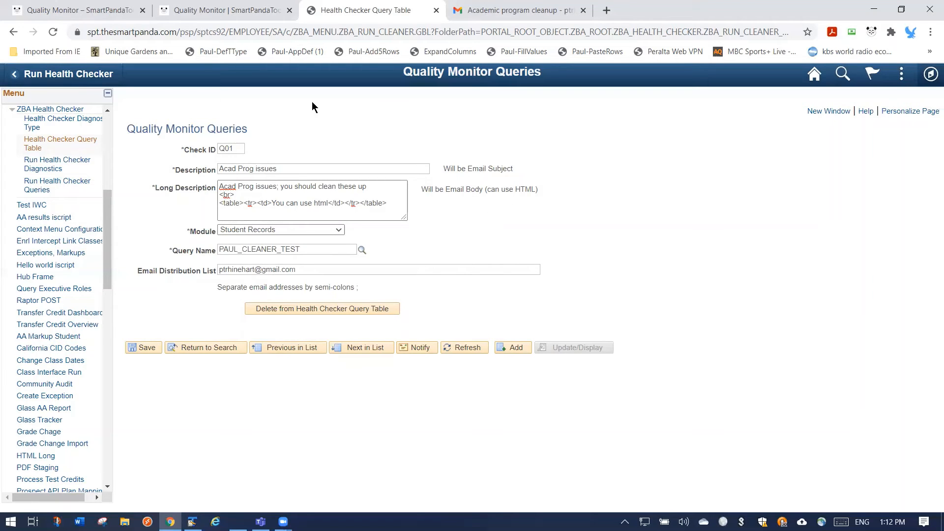
Step: Read the You Configure Quality Monitor section on the SmartPandaTools web page and return to check Q01
{"action": "left_click", "coordinate": [222, 15]}
{"action": "scroll", "coordinate": [341, 344], "scroll_direction": "down", "scroll_amount": 10}
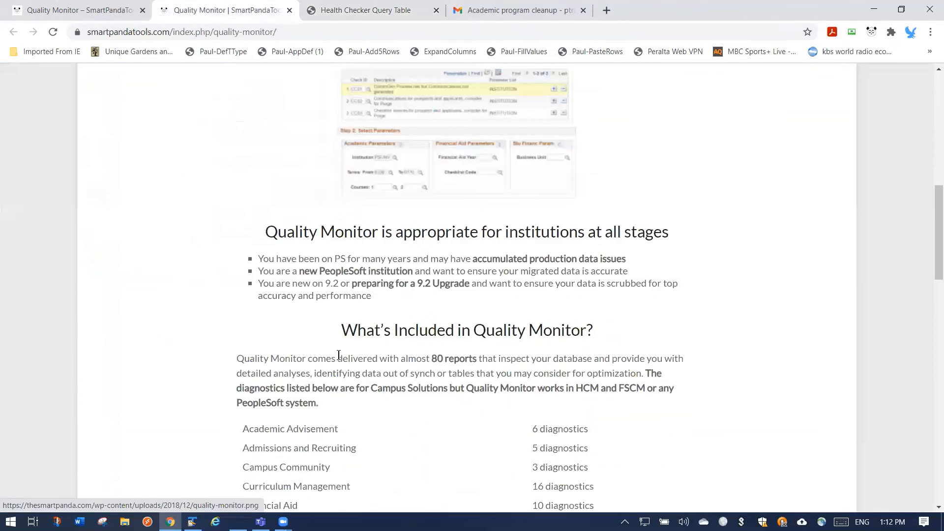
{"action": "scroll", "coordinate": [341, 340], "scroll_direction": "down", "scroll_amount": 4}
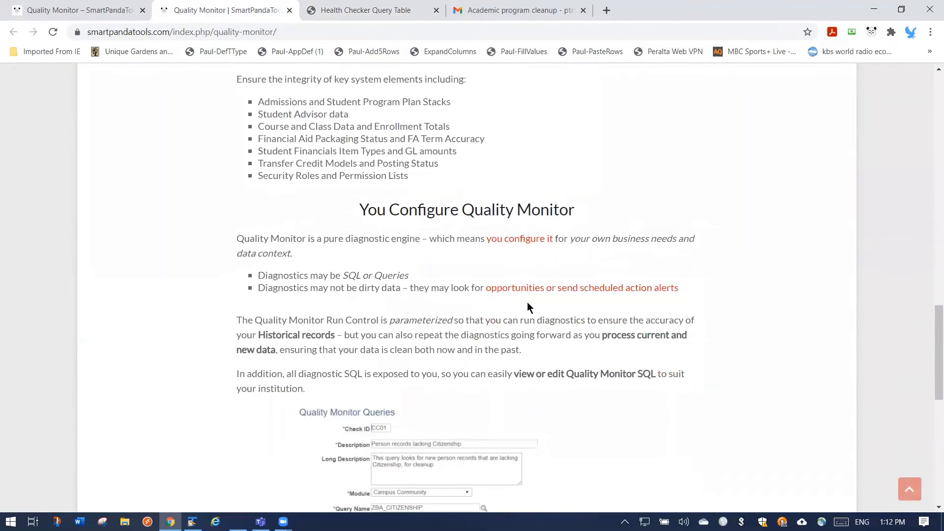
{"action": "scroll", "coordinate": [527, 306], "scroll_direction": "down", "scroll_amount": 1}
{"action": "key", "text": "ctrl+Tab"}
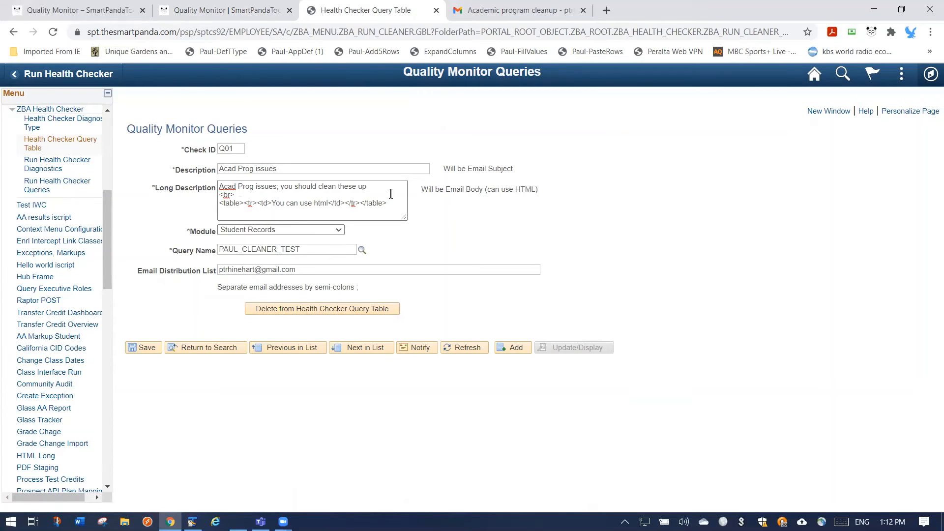
Step: Look again at check Q01's email body note and return to the query search results
{"action": "left_click_drag", "start_coordinate": [421, 189], "coordinate": [468, 209]}
{"action": "left_click", "coordinate": [468, 209]}
{"action": "left_click", "coordinate": [218, 347]}
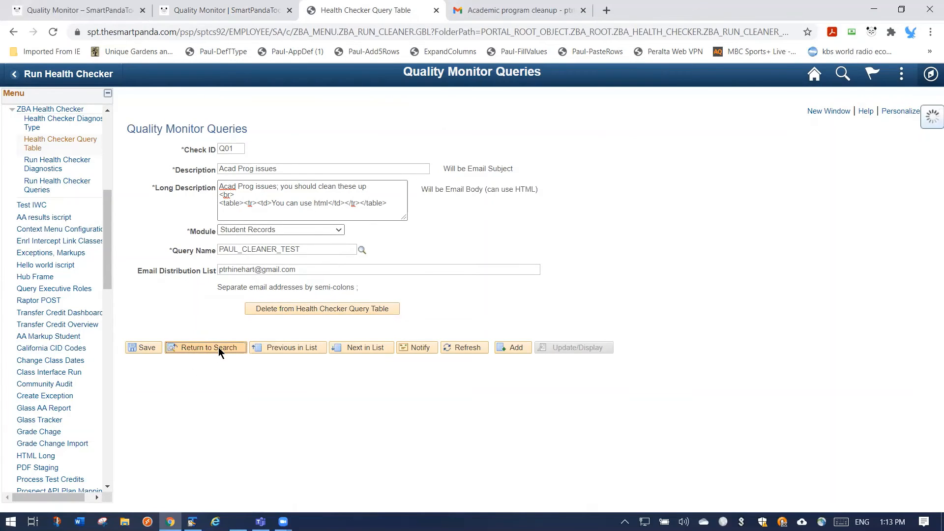
Step: Open check CC01, Person records lacking Citizenship, and review its email distribution list and query name
{"action": "left_click", "coordinate": [130, 321]}
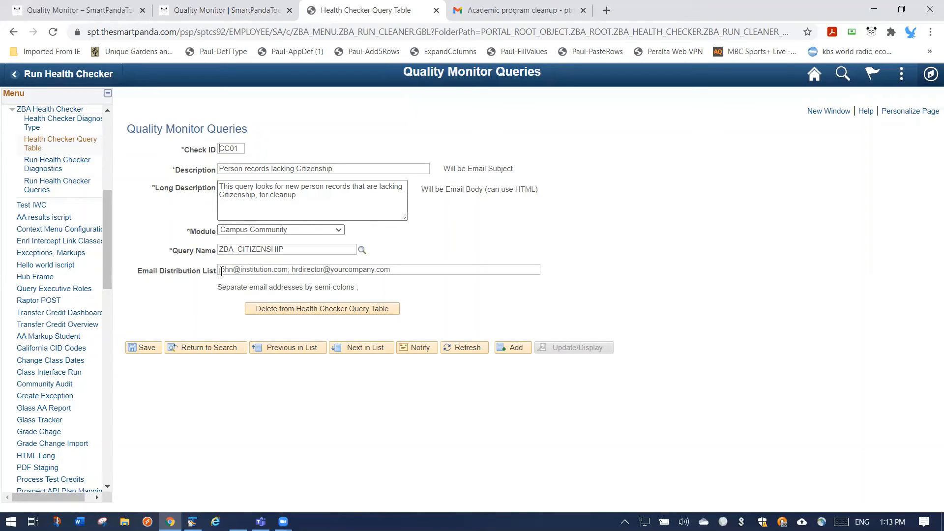
{"action": "left_click_drag", "start_coordinate": [219, 271], "coordinate": [408, 274]}
{"action": "left_click", "coordinate": [424, 275]}
{"action": "left_click_drag", "start_coordinate": [301, 249], "coordinate": [219, 245]}
{"action": "left_click", "coordinate": [297, 281]}
Step: Open run control 1 in Run Health Checker Queries and view the modules available for loading queries
{"action": "left_click", "coordinate": [54, 186]}
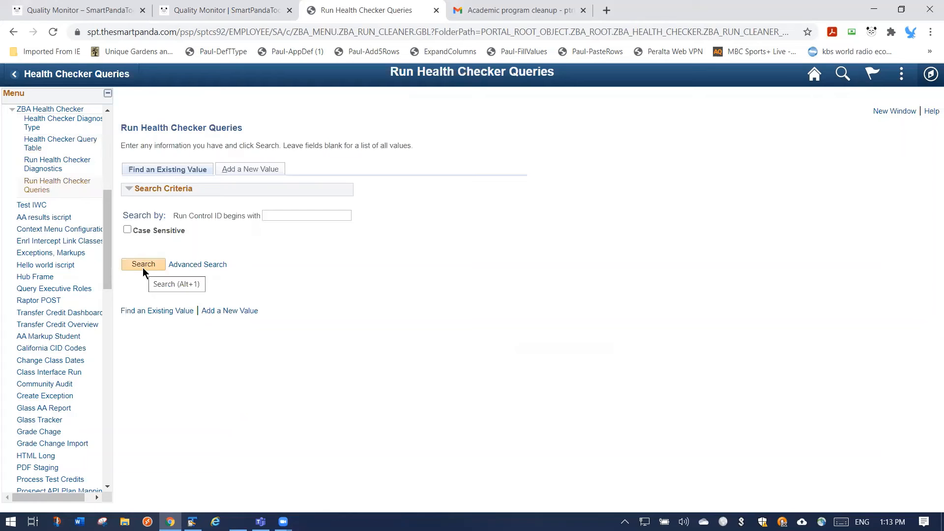
{"action": "left_click", "coordinate": [142, 268]}
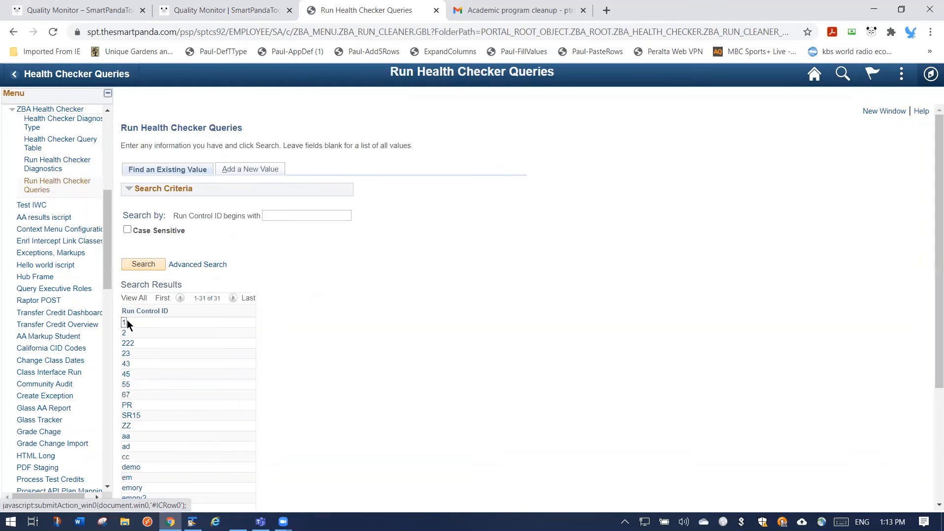
{"action": "left_click", "coordinate": [124, 322]}
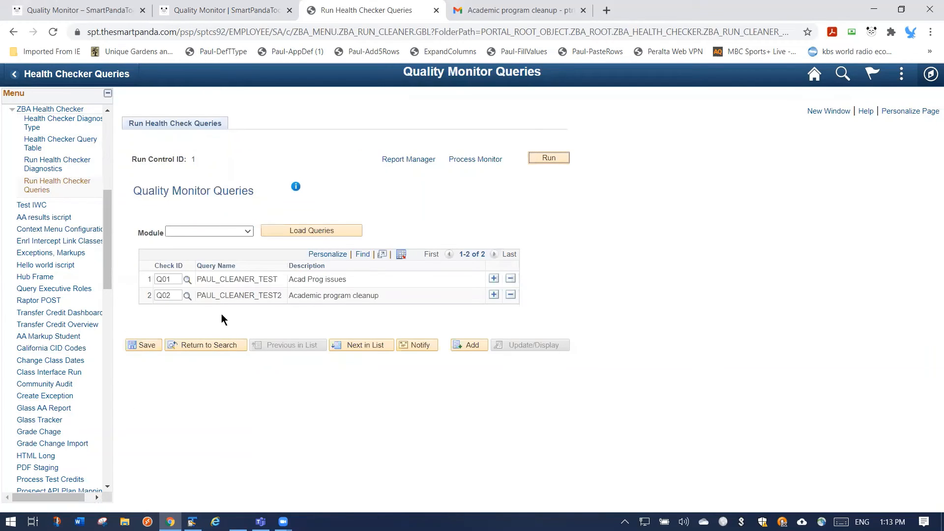
{"action": "left_click", "coordinate": [202, 232]}
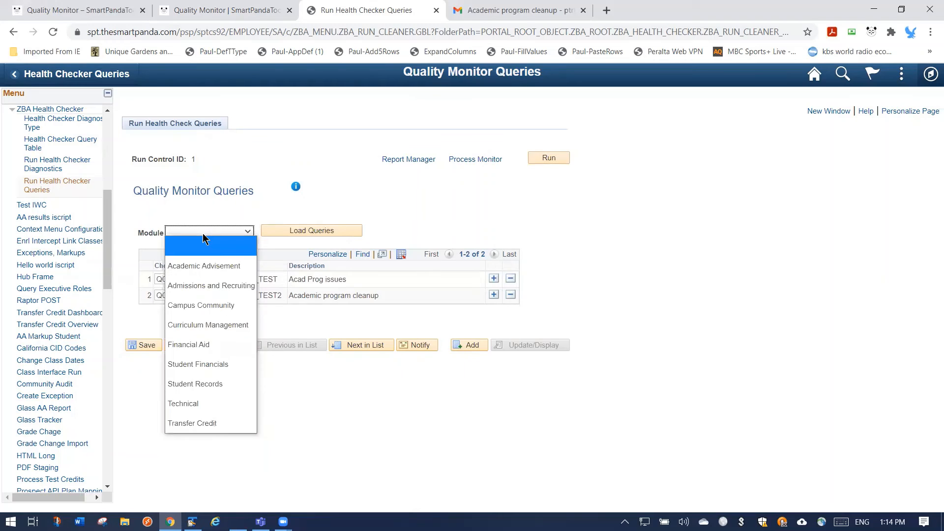
{"action": "left_click", "coordinate": [203, 233]}
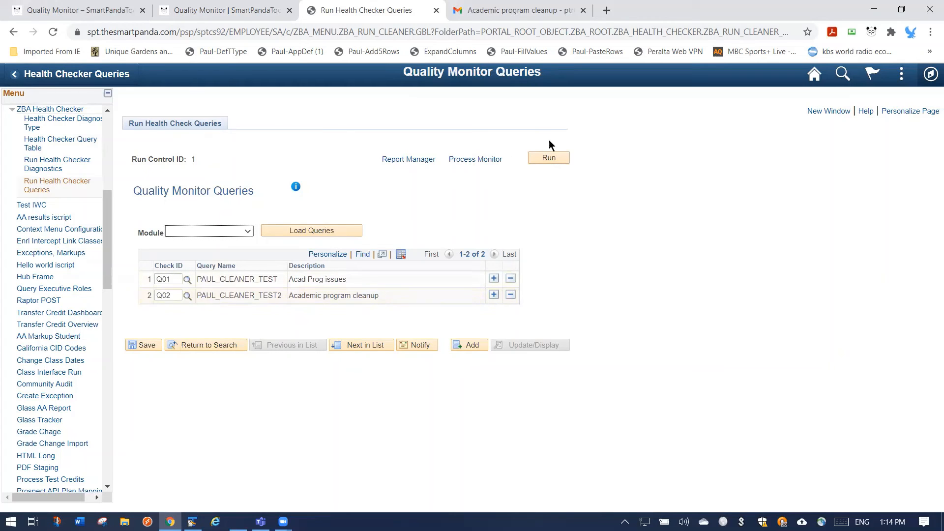
Step: Switch to Gmail and read the Academic program cleanup email's description of the students its query identifies
{"action": "left_click", "coordinate": [525, 13]}
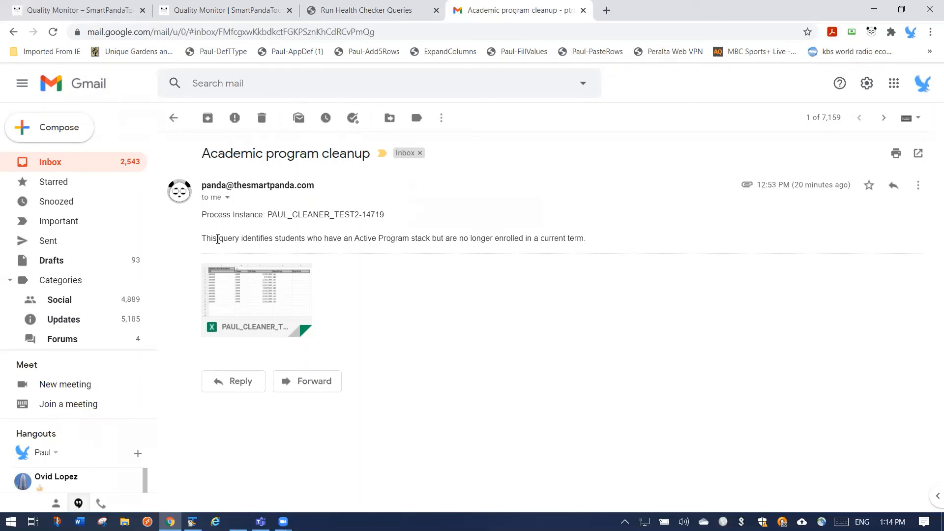
{"action": "left_click_drag", "start_coordinate": [220, 237], "coordinate": [592, 244]}
{"action": "left_click", "coordinate": [529, 238]}
{"action": "left_click_drag", "start_coordinate": [251, 236], "coordinate": [362, 236]}
{"action": "left_click", "coordinate": [362, 236]}
{"action": "mouse_move", "coordinate": [244, 280]}
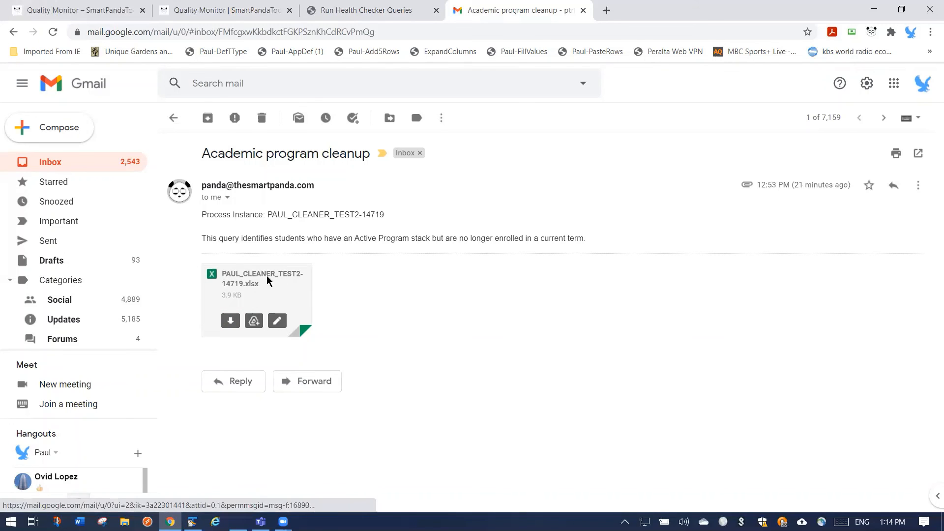
Step: Preview the email's attached spreadsheet of query results, close it, and return to the run control 1 page
{"action": "left_click", "coordinate": [268, 280]}
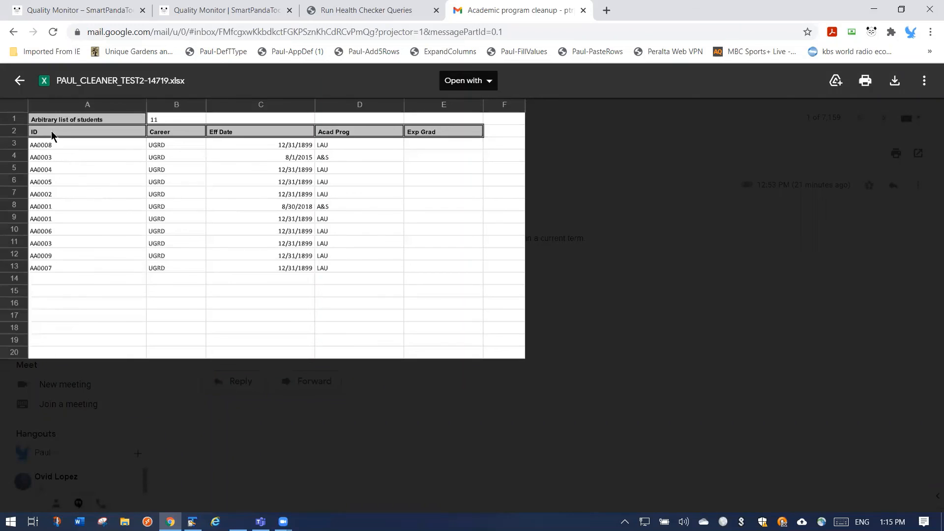
{"action": "left_click", "coordinate": [20, 81]}
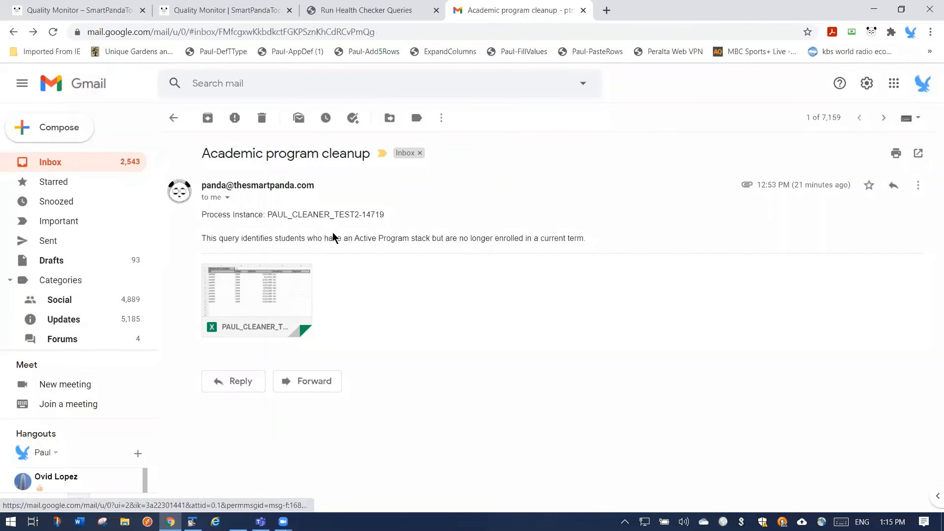
{"action": "left_click", "coordinate": [363, 10]}
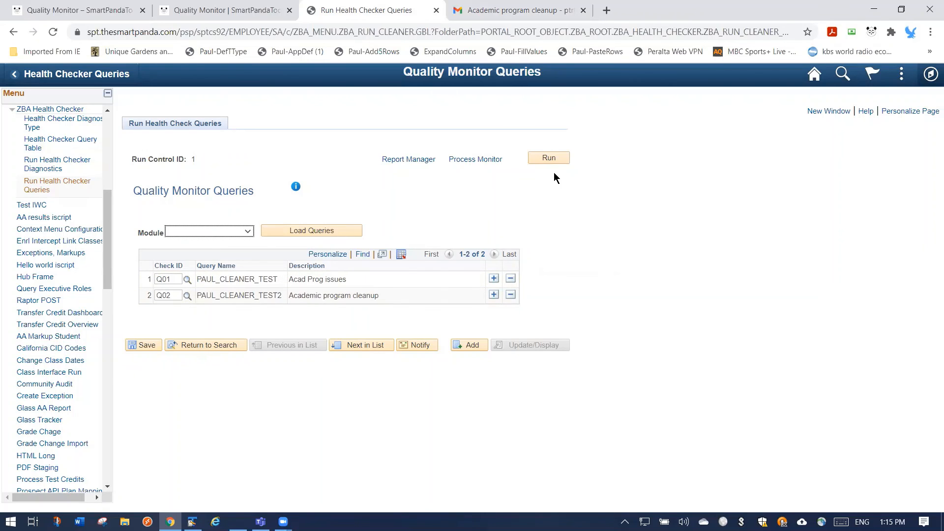
Step: Start running the run control 1 queries and set the ZBA_CLEANQRY process request's recurrence to Daily
{"action": "left_click", "coordinate": [547, 158]}
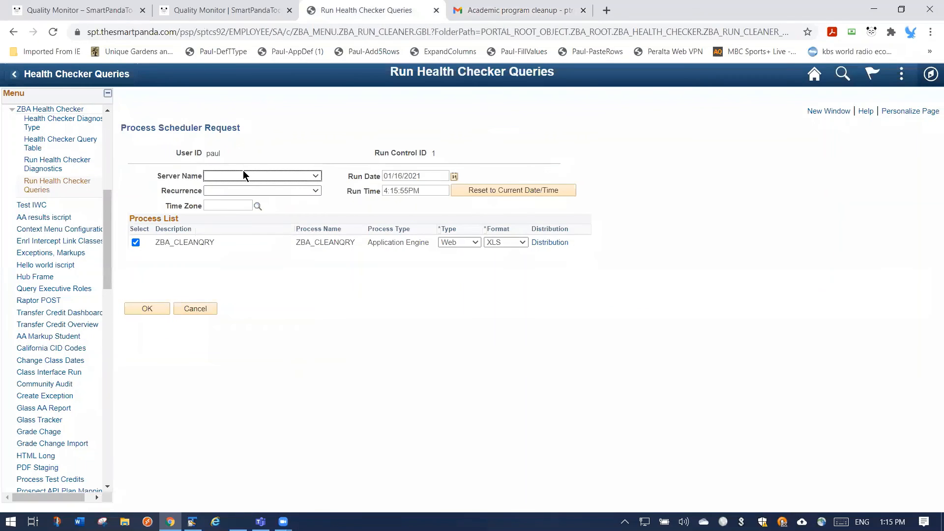
{"action": "left_click", "coordinate": [241, 190]}
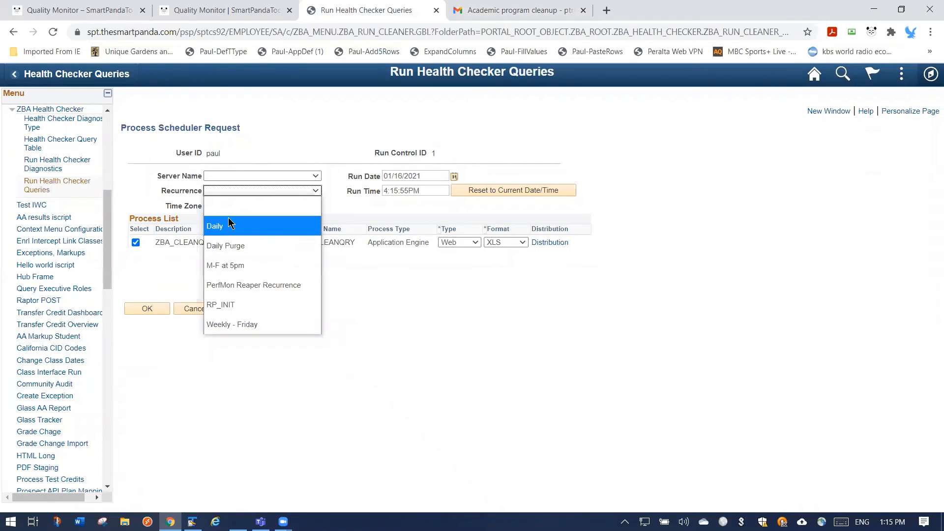
{"action": "left_click", "coordinate": [278, 219]}
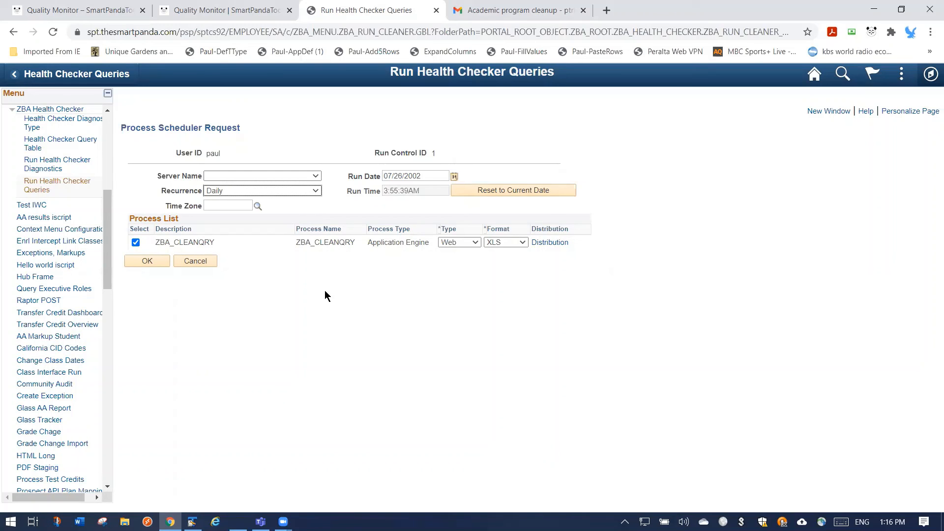
Step: Show the SmartPandaTools Quality Monitor page and go to the beginning of its Quality Monitor product page
{"action": "left_click", "coordinate": [244, 9]}
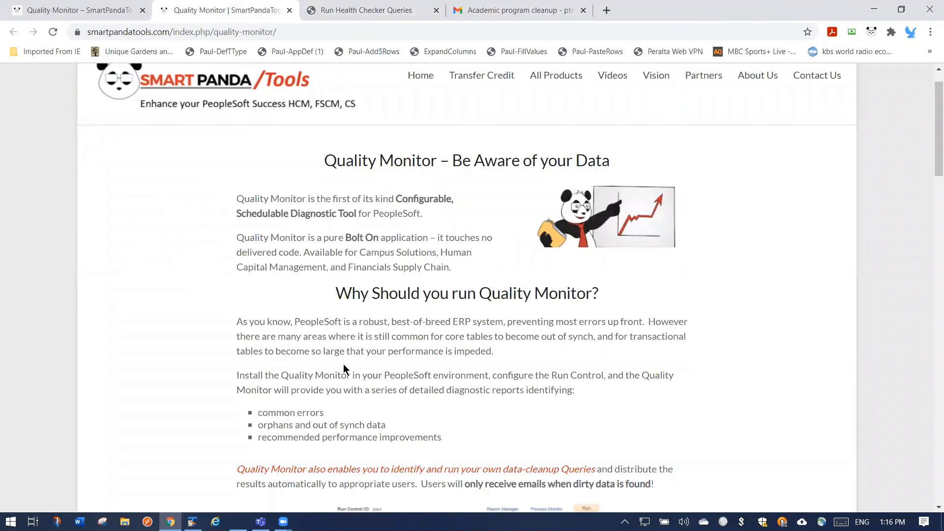
{"action": "left_click", "coordinate": [101, 10]}
{"action": "scroll", "coordinate": [174, 238], "scroll_direction": "up", "scroll_amount": 6}
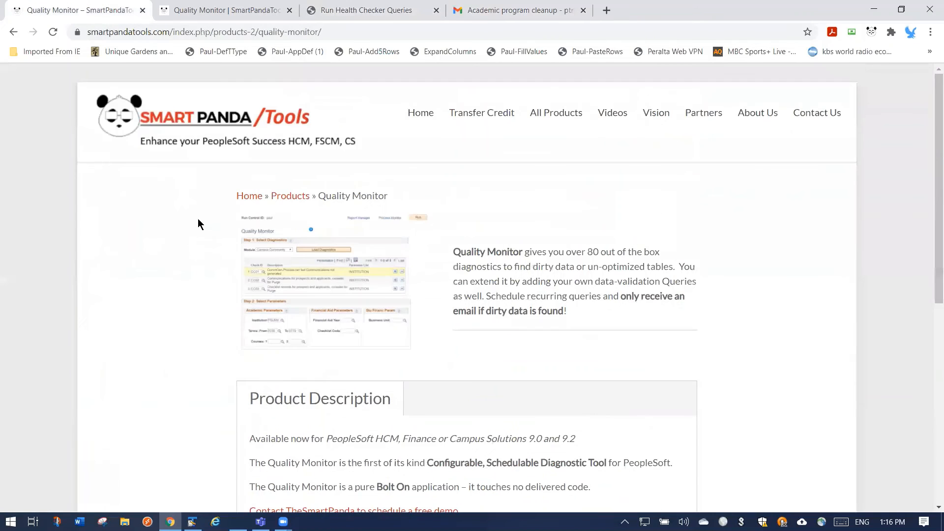